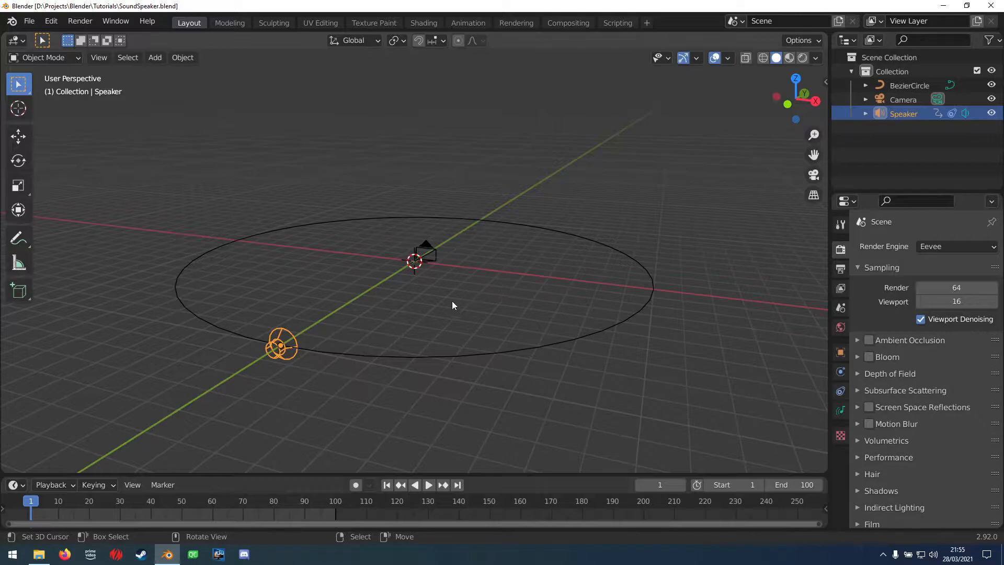
Inspect the camera, Bezier circle and speaker in the scene, and play the speaker's animation along the circle.
middle_drag(485, 232, 432, 289)
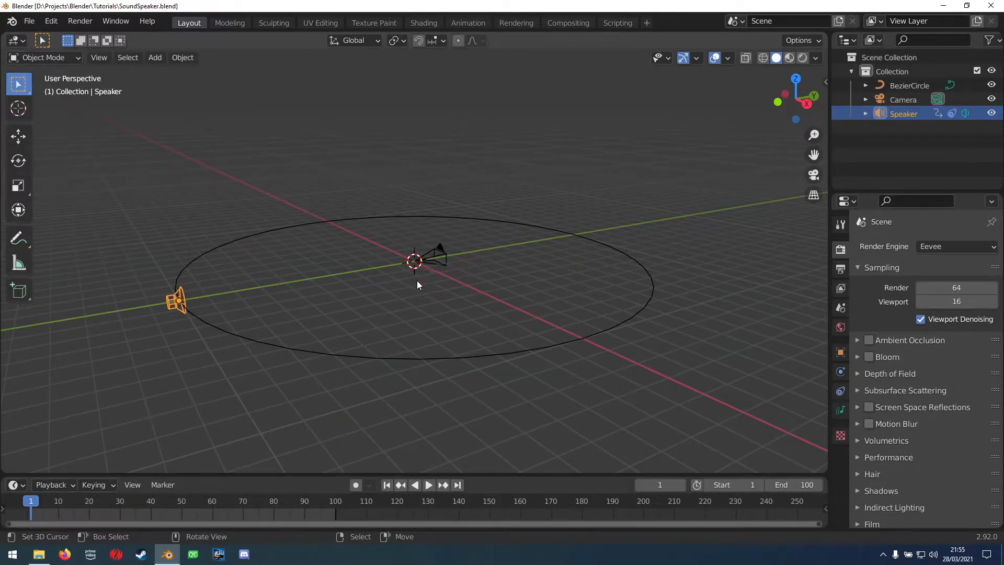
middle_drag(419, 284, 460, 292)
scroll(451, 294, up, 1)
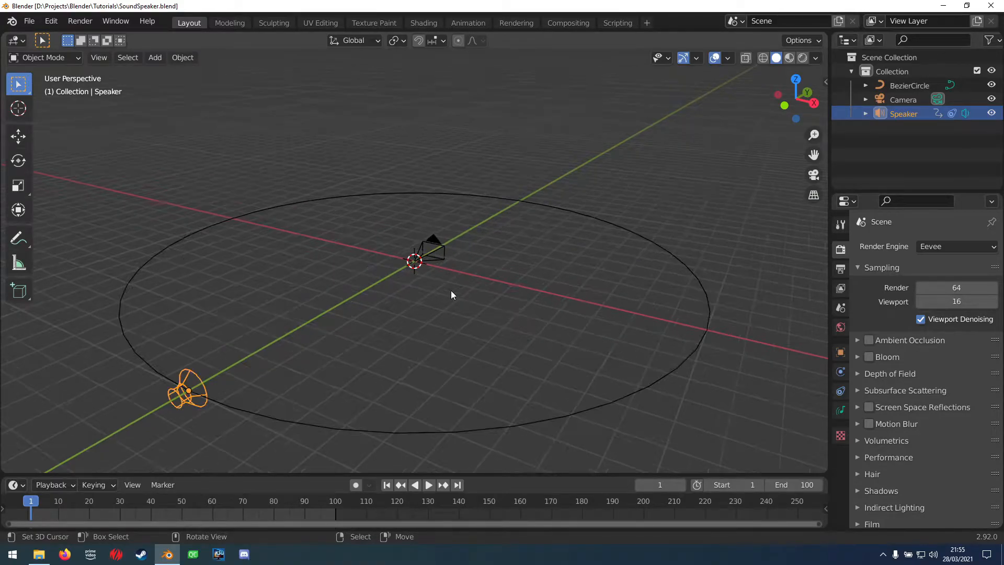
click(435, 243)
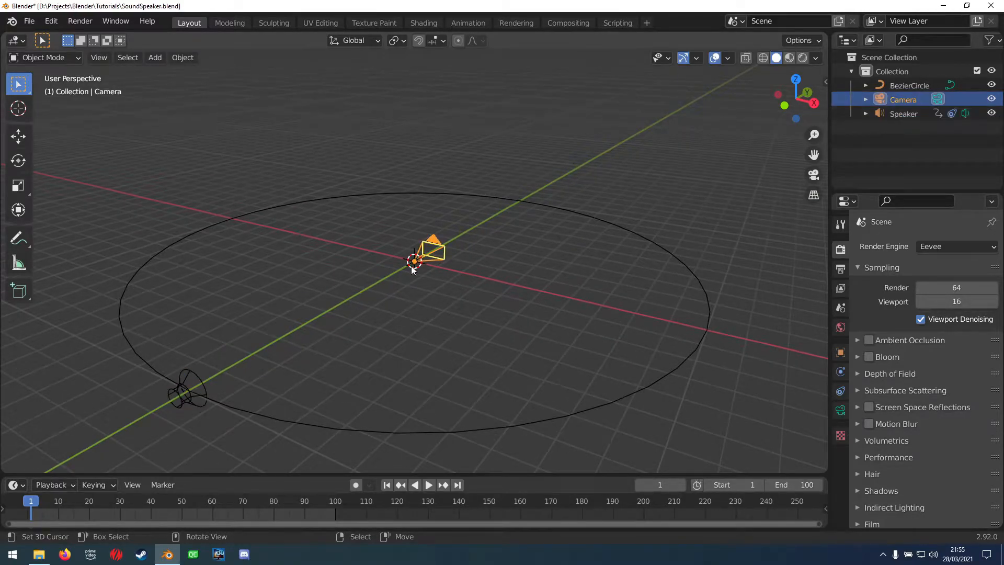
click(694, 273)
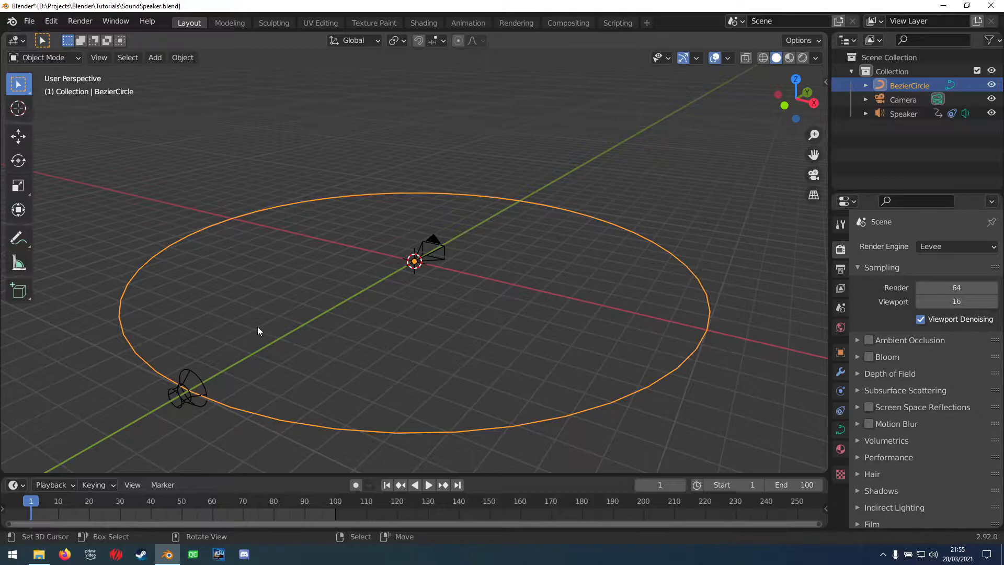
click(194, 374)
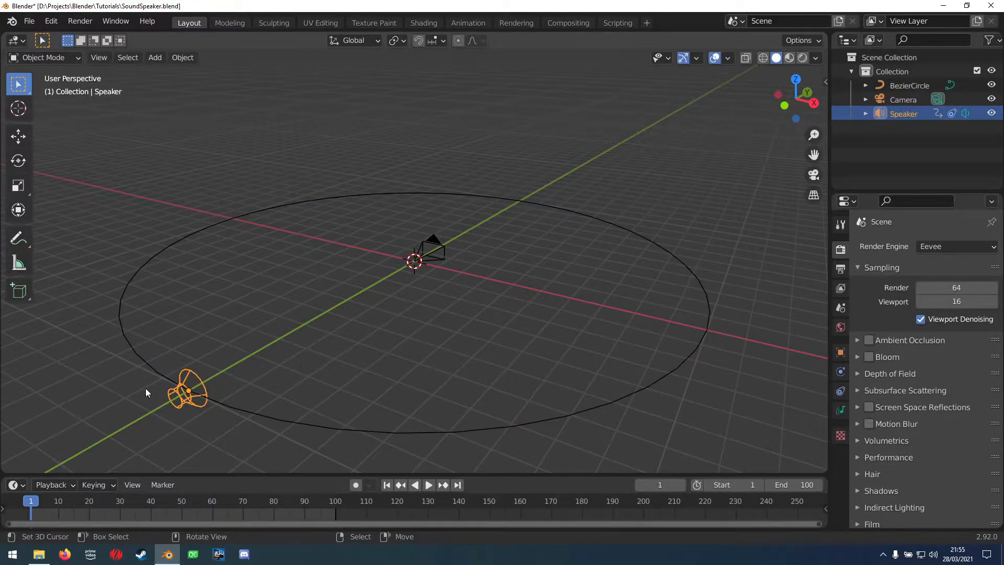
key(space)
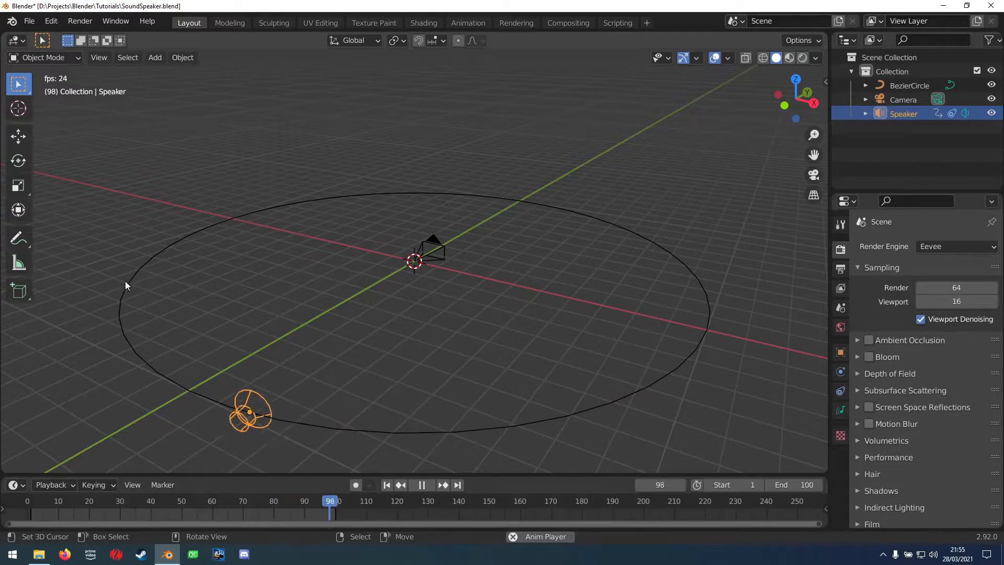
click(422, 485)
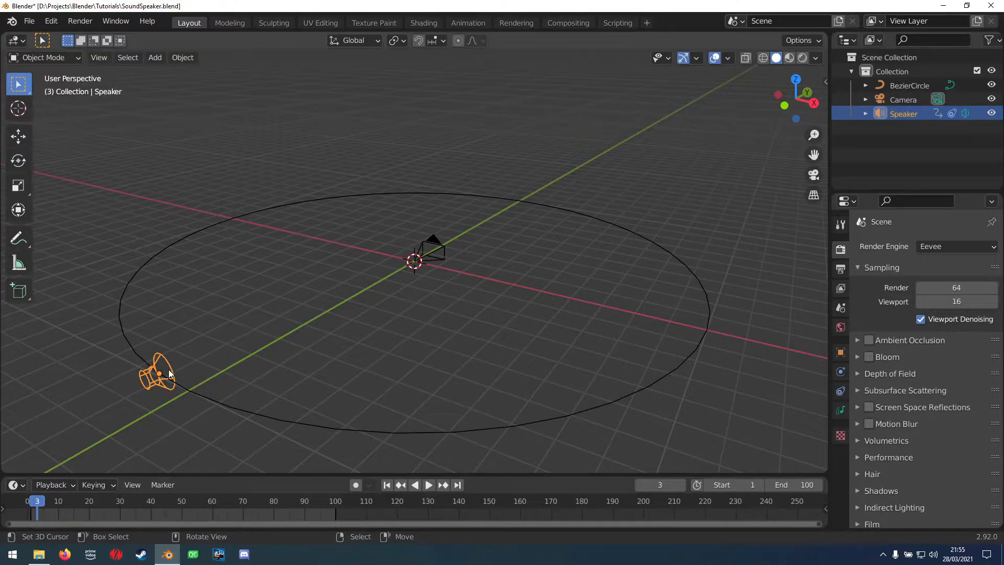
Load noise.wav from D:\Projects as the speaker's sound with the Mono option enabled, and play the animation to hear it.
click(841, 411)
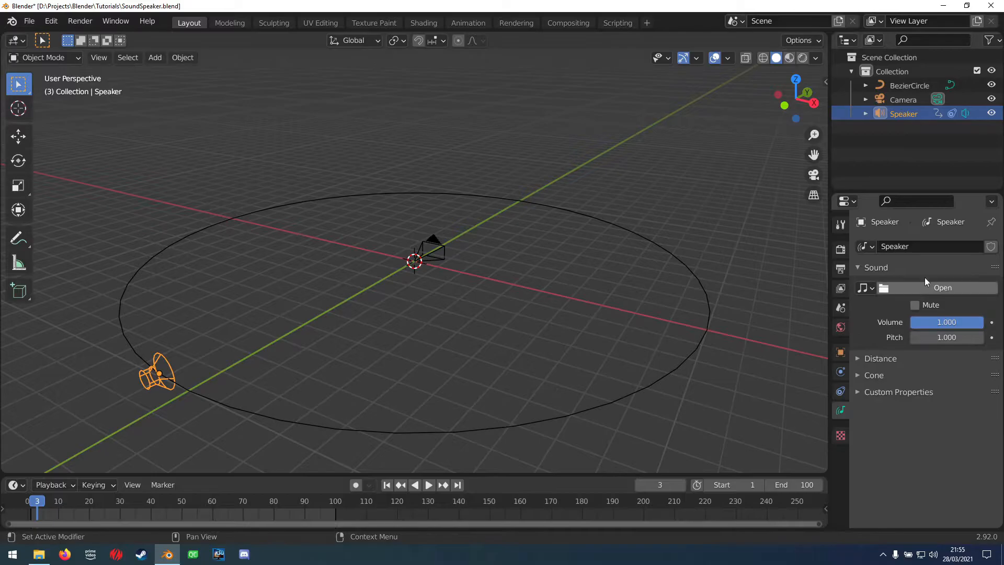
click(949, 288)
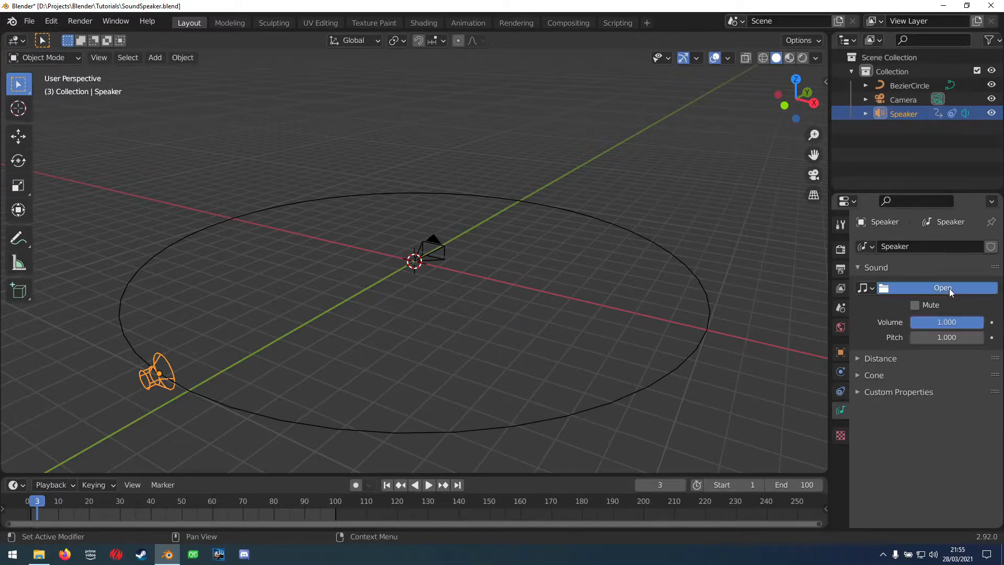
click(211, 422)
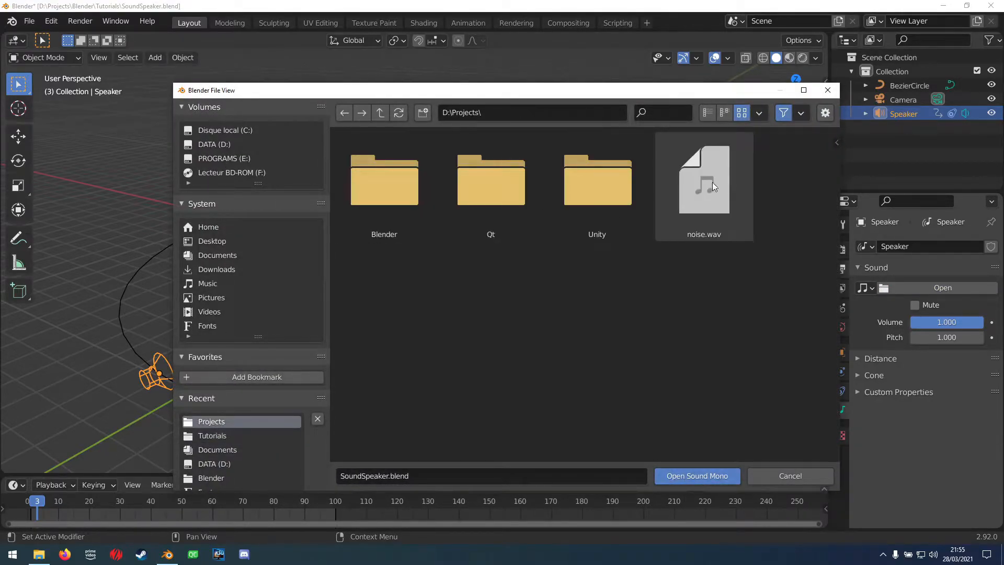
click(706, 190)
click(826, 112)
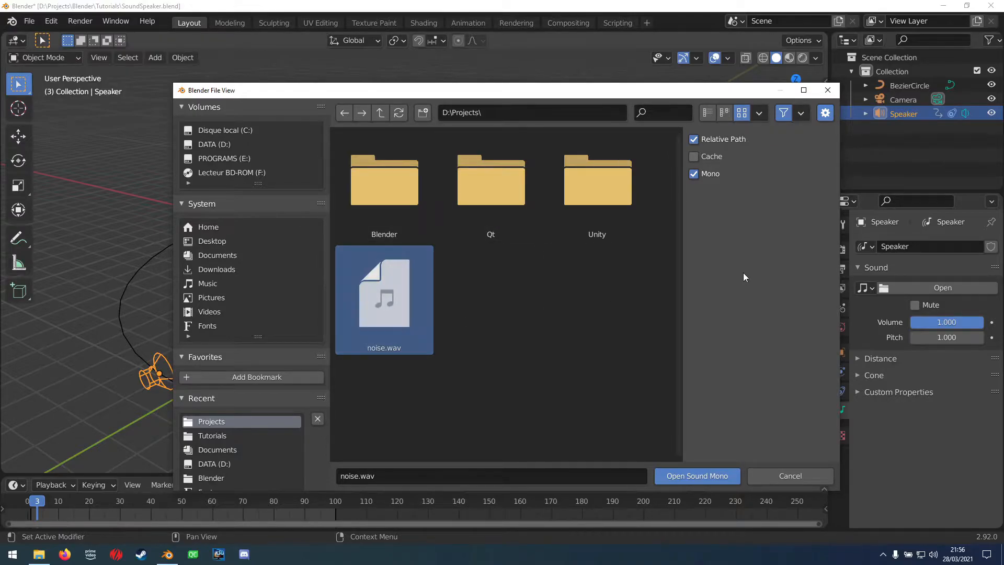
click(706, 475)
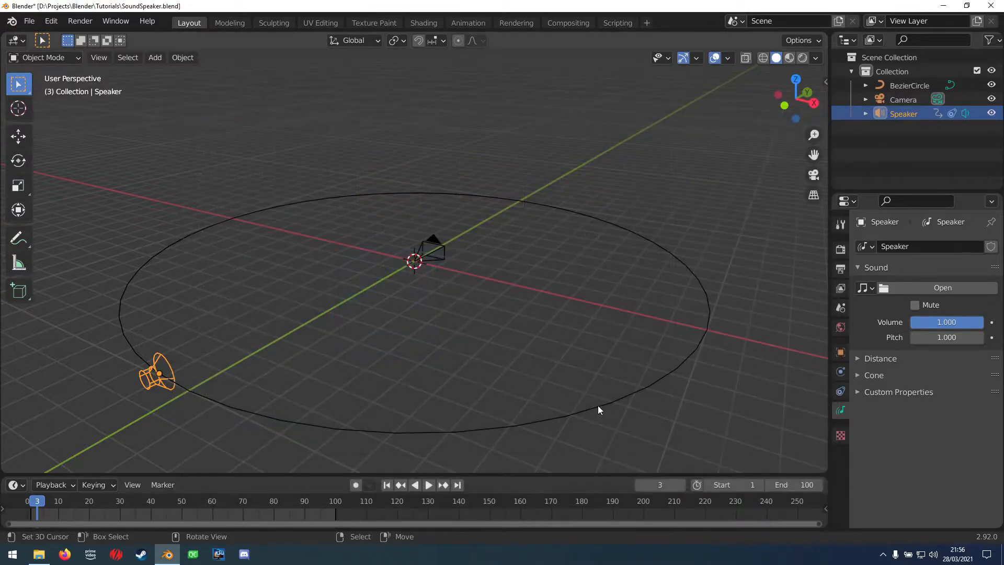
click(428, 485)
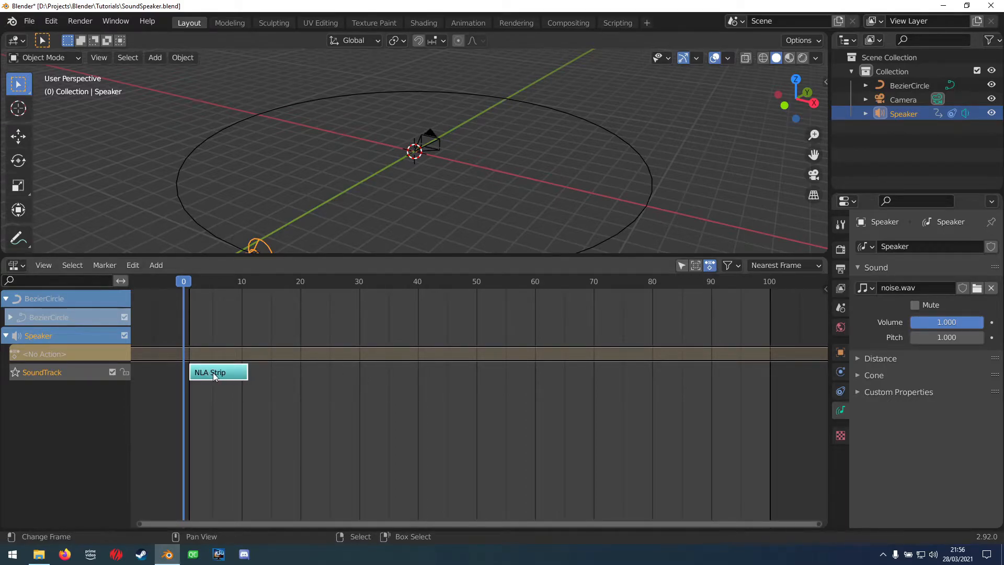
Move the speaker's sound strip in the Nonlinear Animation editor to start at frame 40, and play the animation to check it.
drag(212, 372, 447, 361)
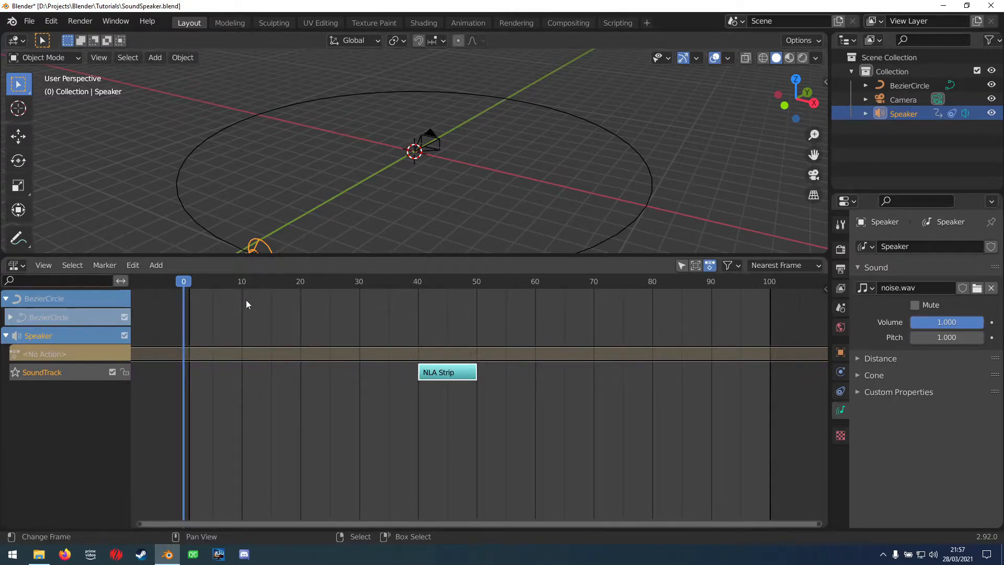
key(space)
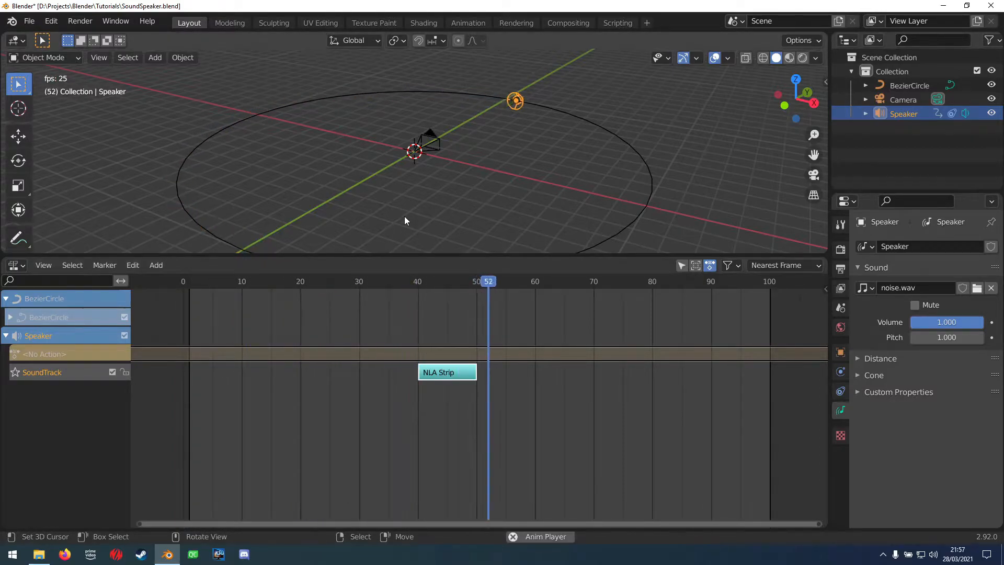
key(Escape)
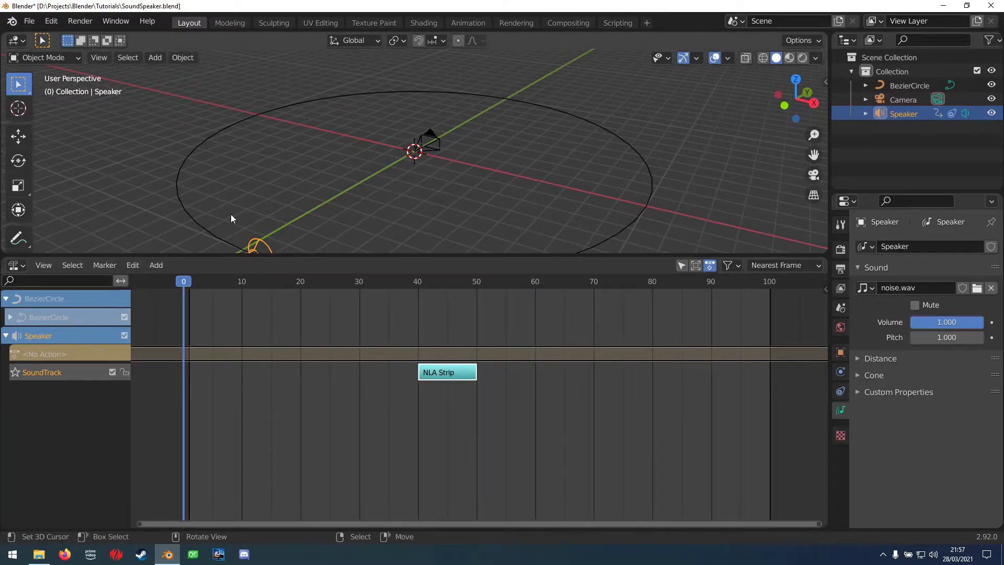
Duplicate the speaker's sound strip, place the copy at frames 80 to 90, and play the animation to check it.
scroll(259, 238, down, 2)
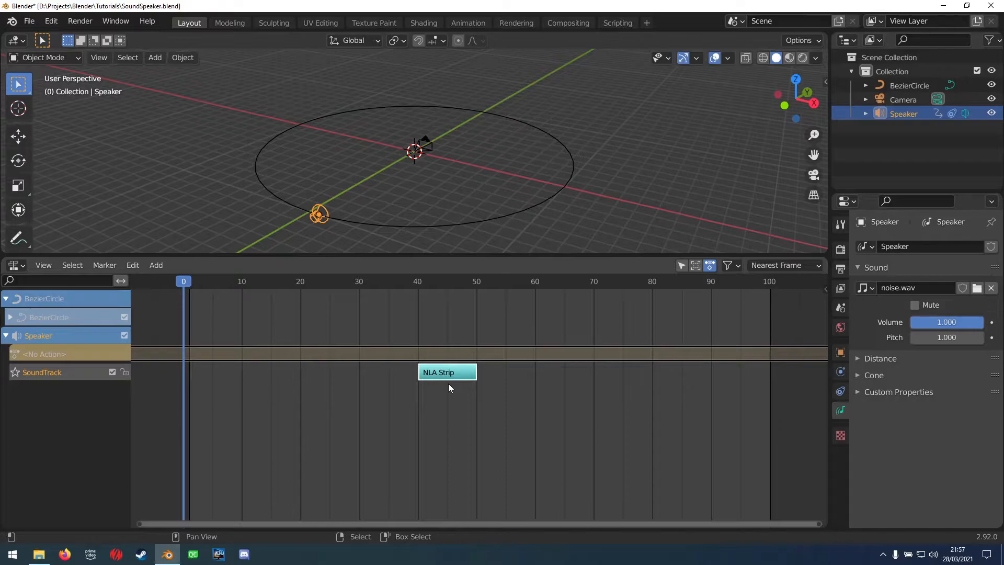
key(shift+d)
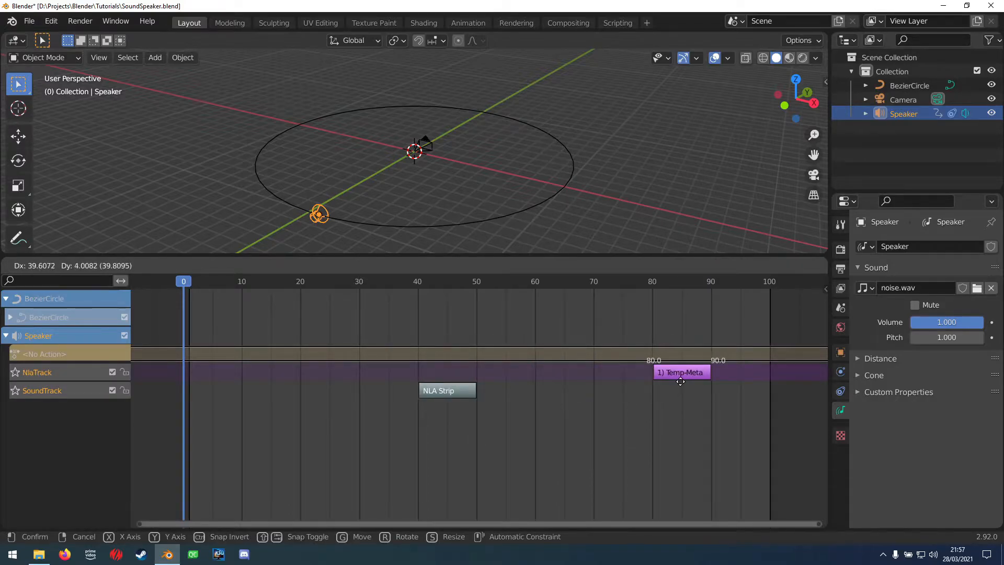
click(681, 381)
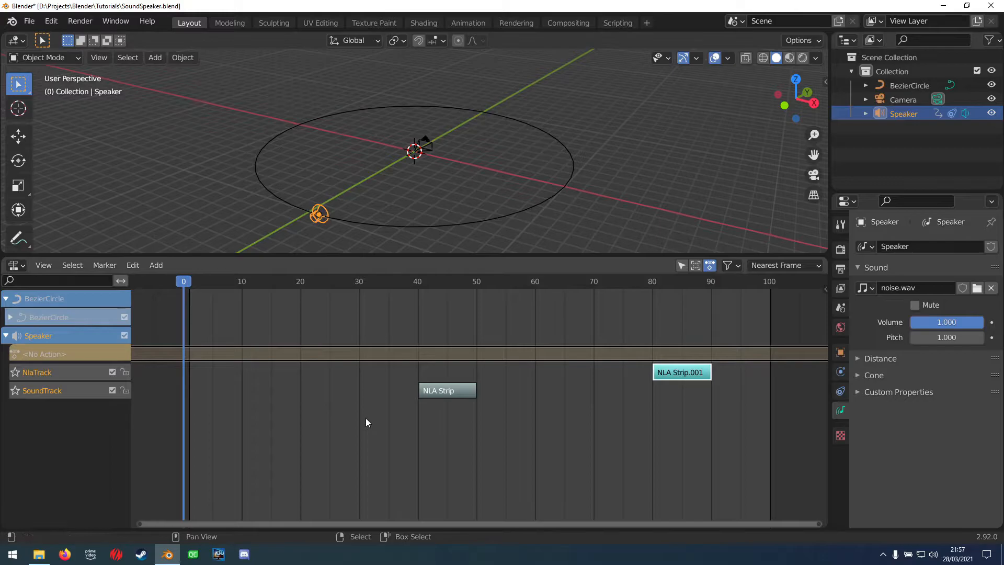
key(space)
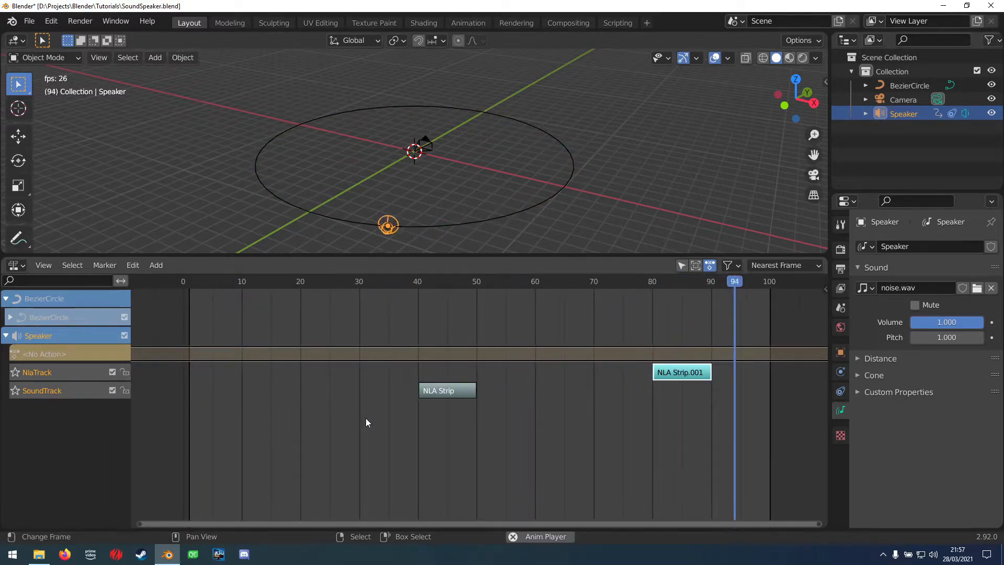
key(Escape)
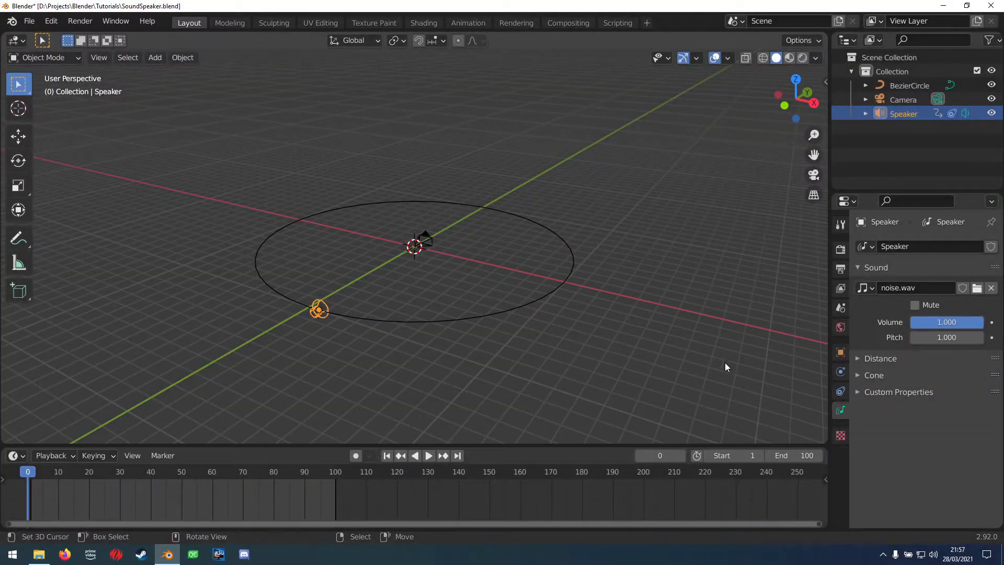
Set the speaker's distance attenuation to 9.5 and show its Cone settings in place of the Distance settings.
click(881, 359)
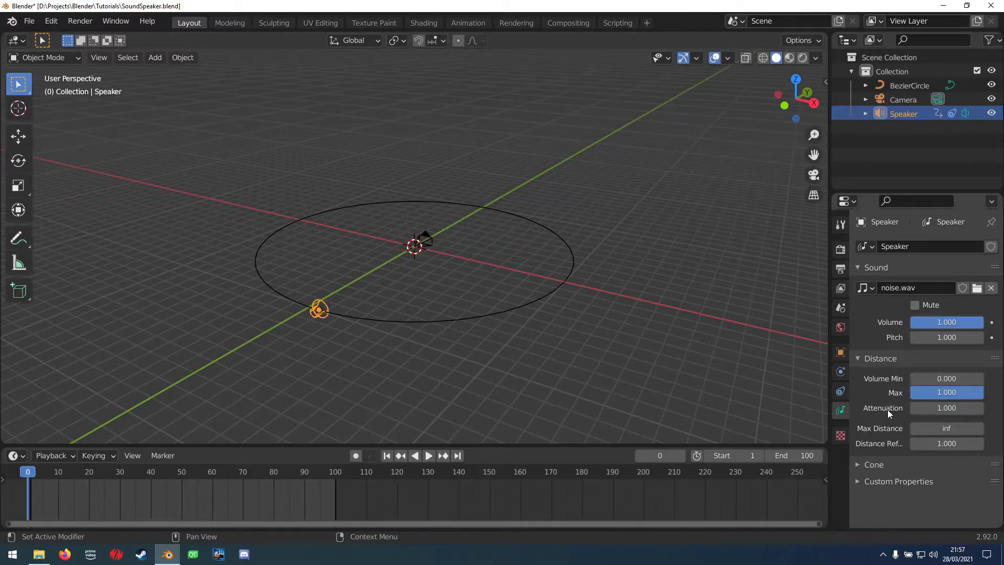
click(877, 464)
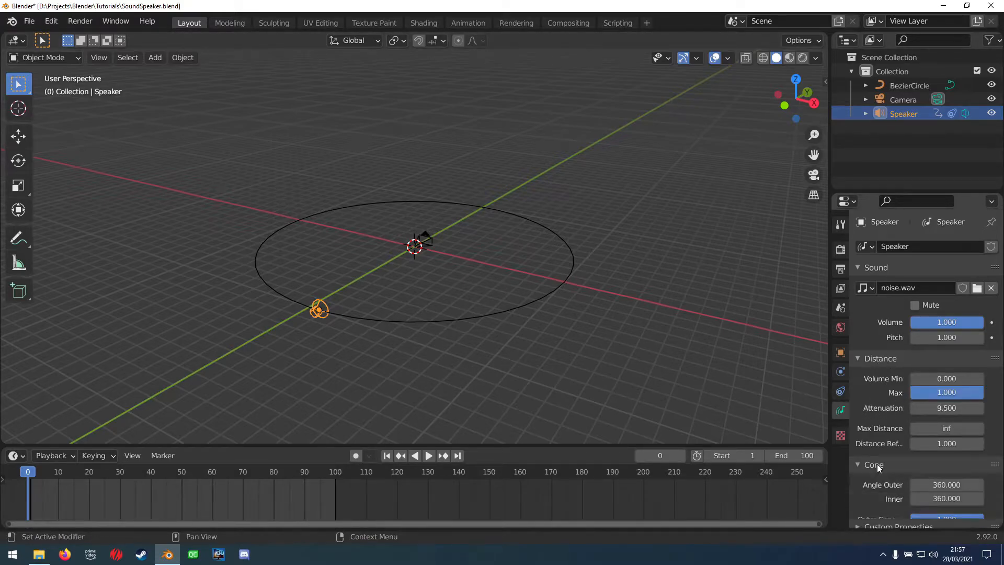
click(876, 360)
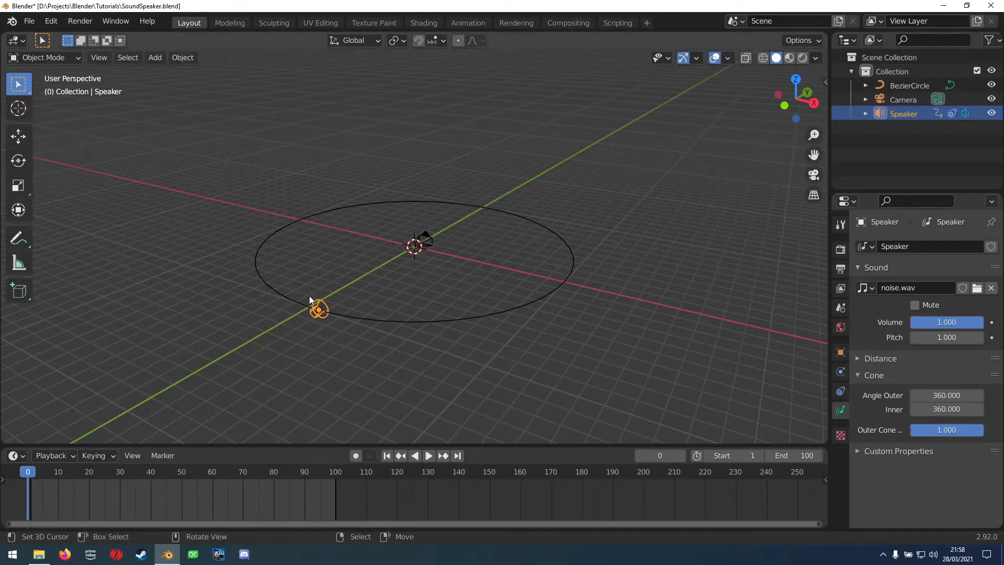
middle_drag(392, 299, 399, 369)
scroll(453, 345, down, 4)
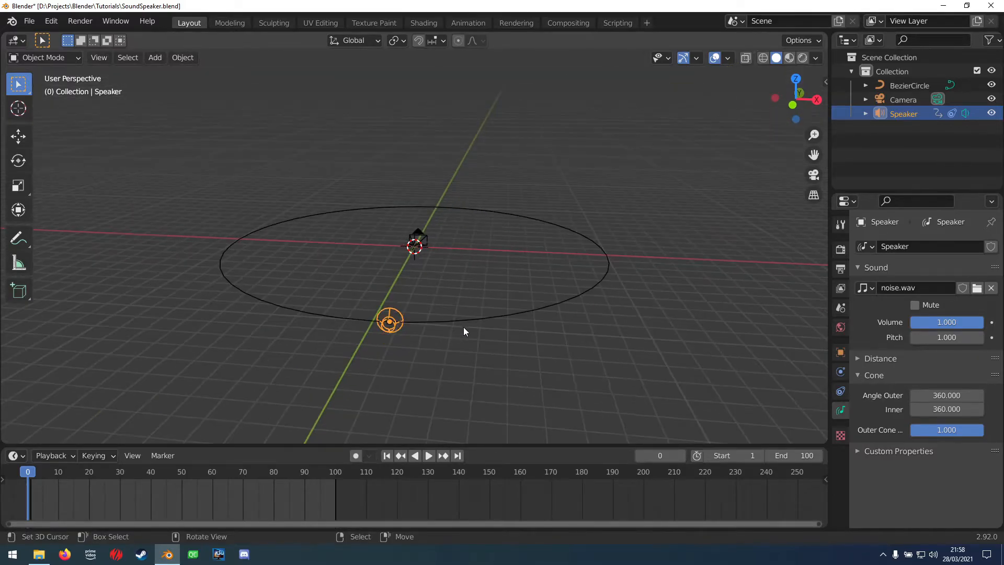
middle_drag(464, 331, 431, 327)
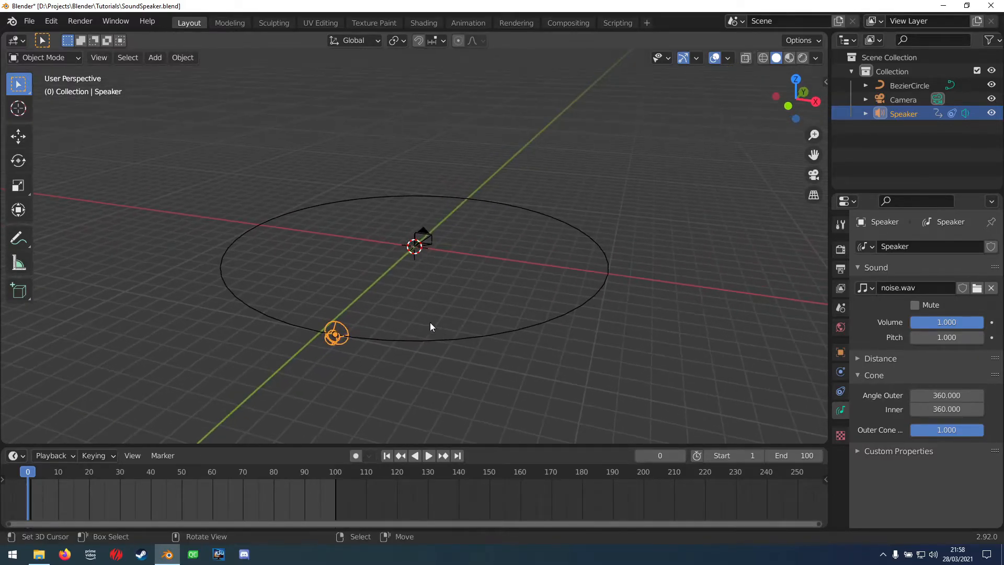
Render the scene's audio to the D:\Projects folder as Test.flac, using the flac container and S16 format.
click(84, 21)
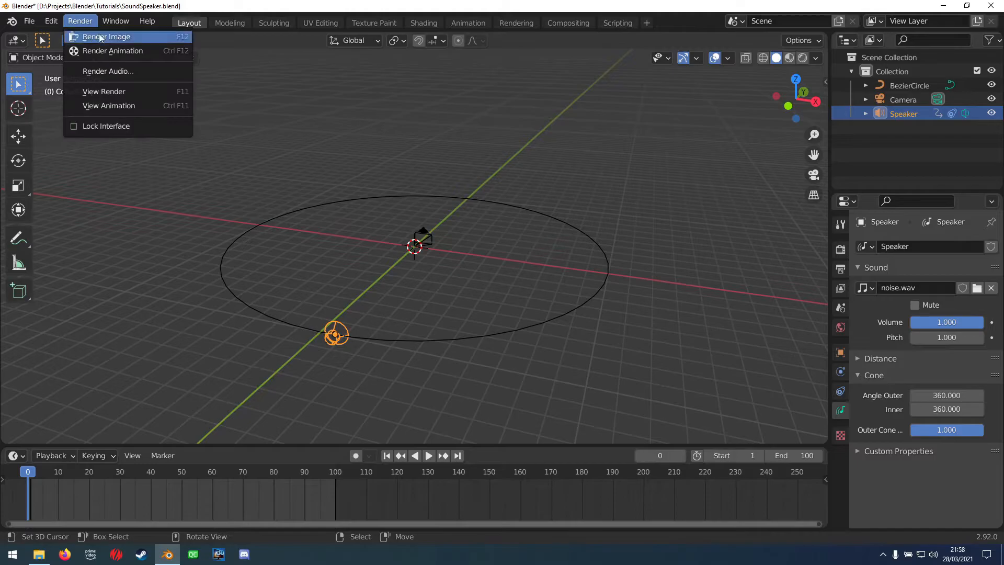
click(135, 70)
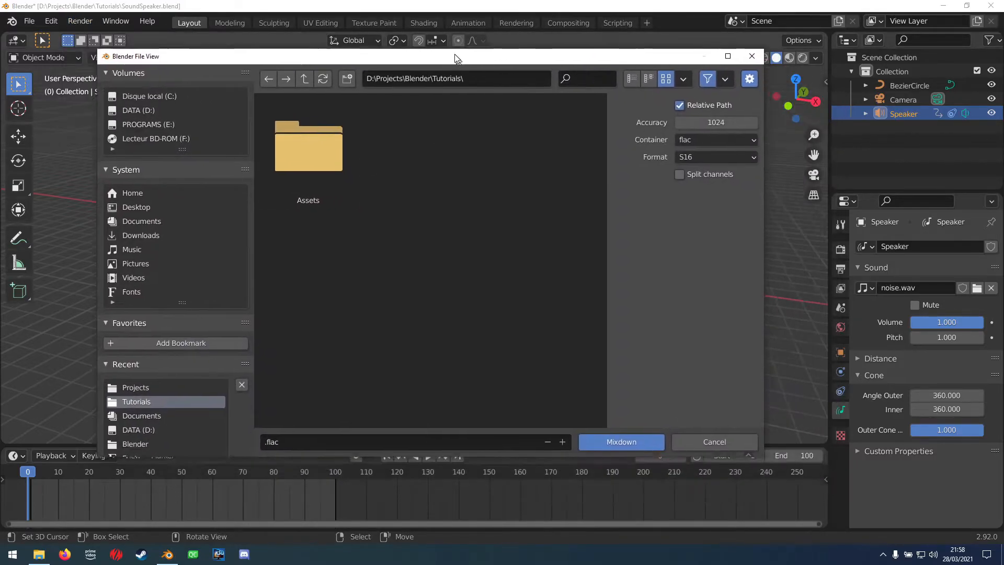
click(697, 134)
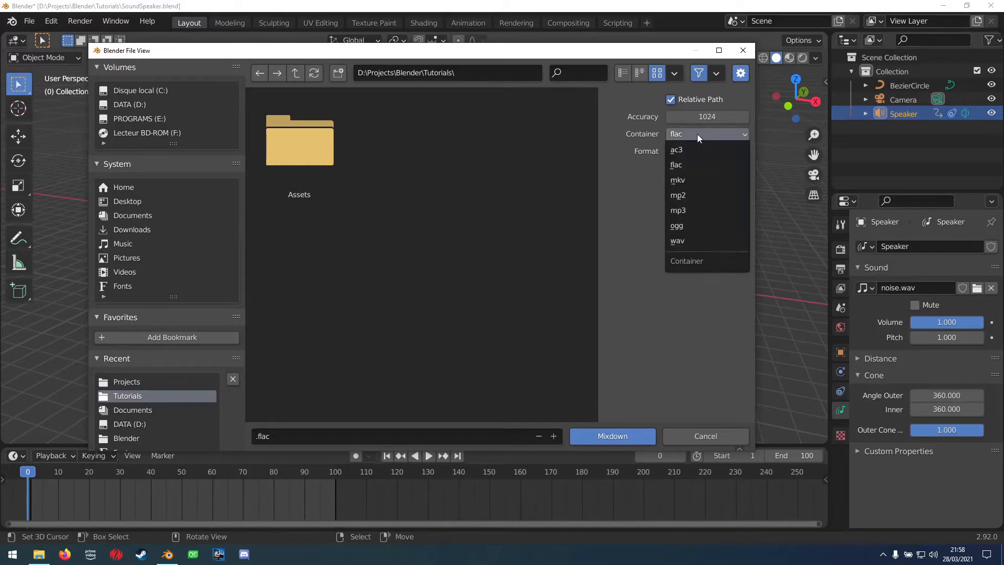
click(686, 134)
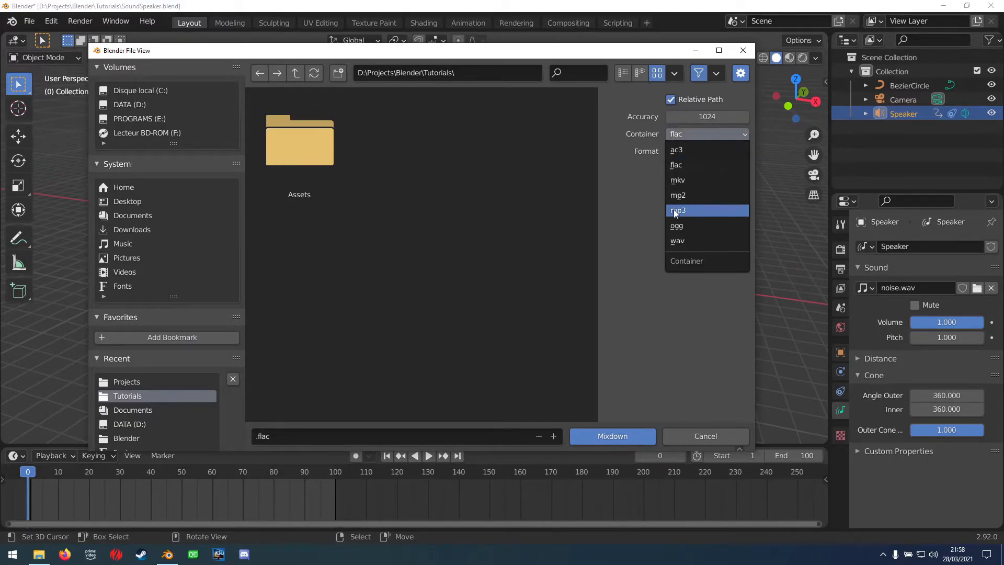
click(131, 383)
click(284, 436)
text(Test)
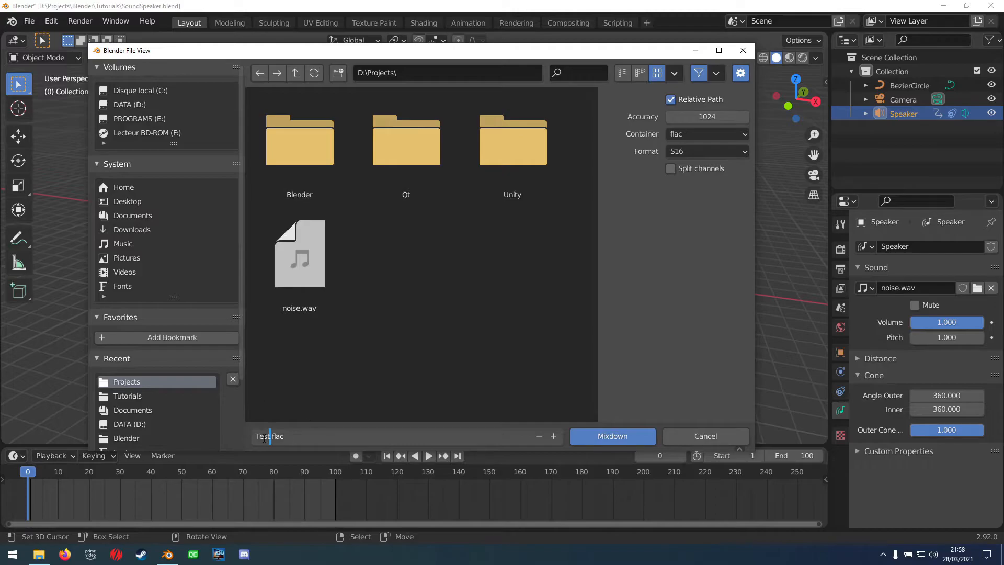
click(625, 436)
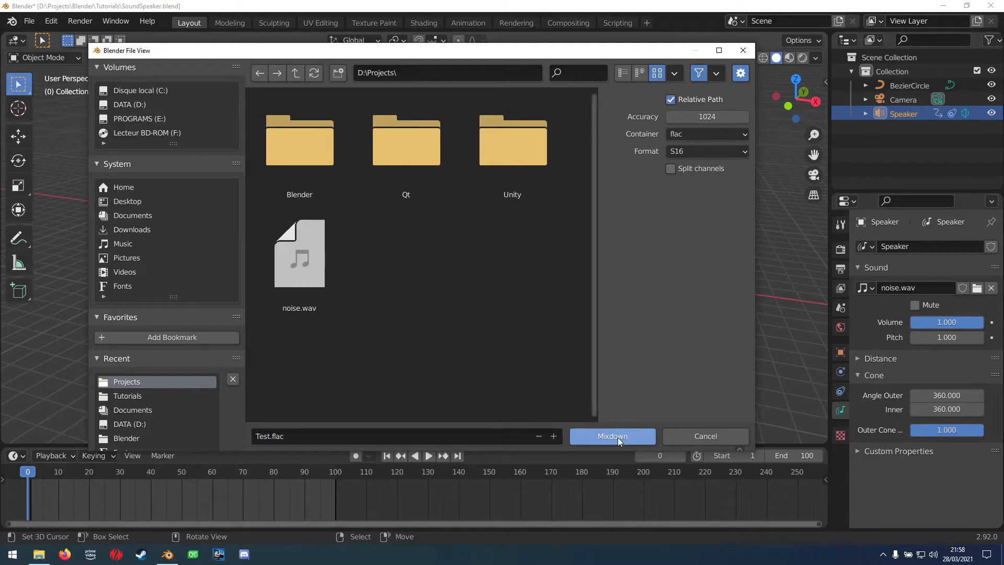
click(617, 438)
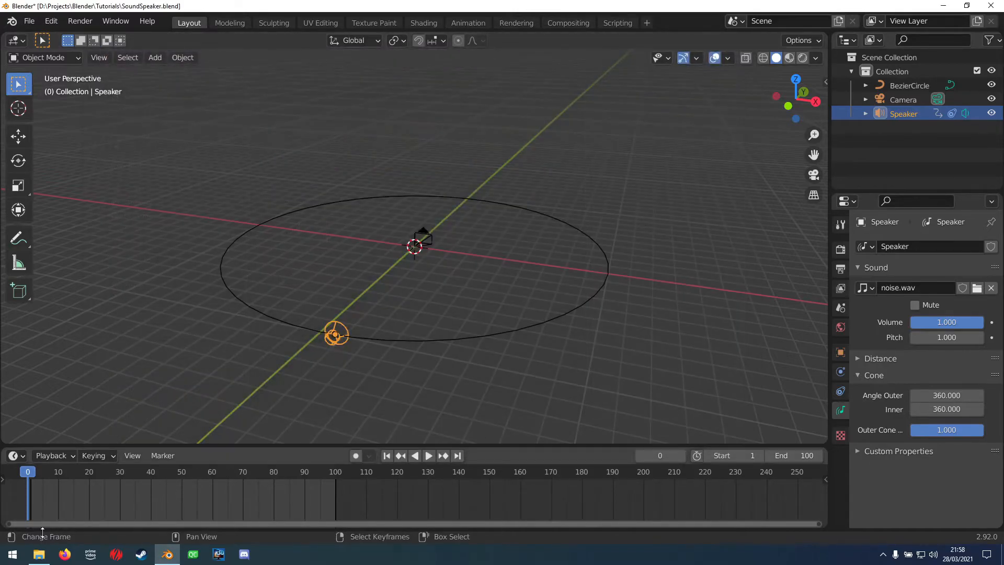
Switch to File Explorer and open Test.flac from the Projects folder in VLC to listen to it.
click(39, 554)
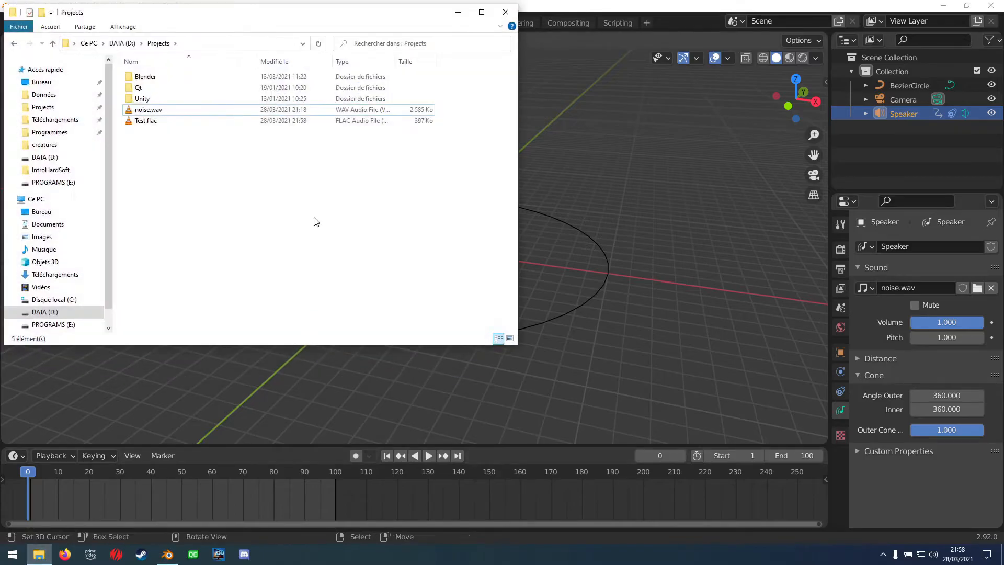
click(146, 125)
double_click(146, 126)
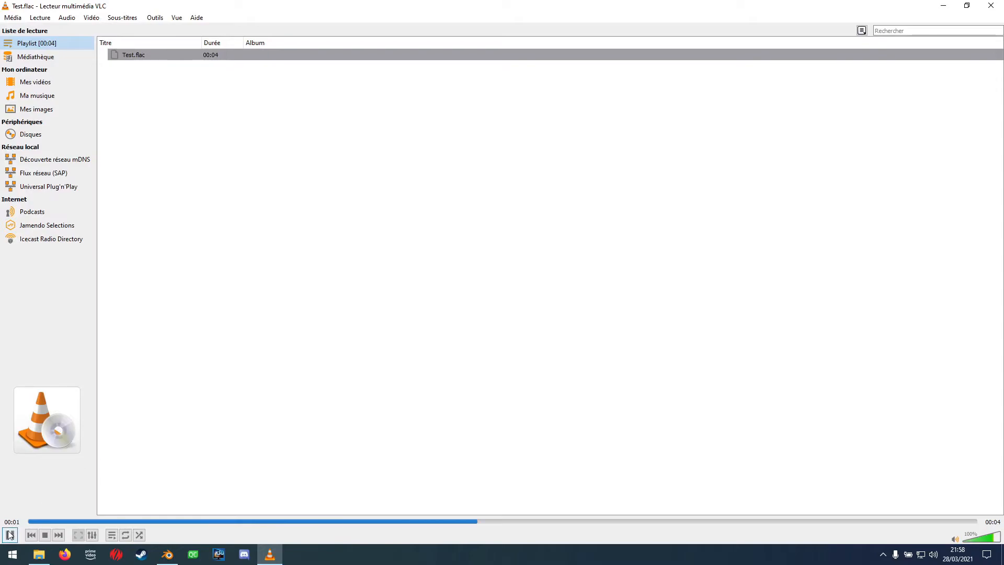
Examine the codec information of Test.flac in VLC, especially its audio channels, close the player and return to Blender.
click(155, 18)
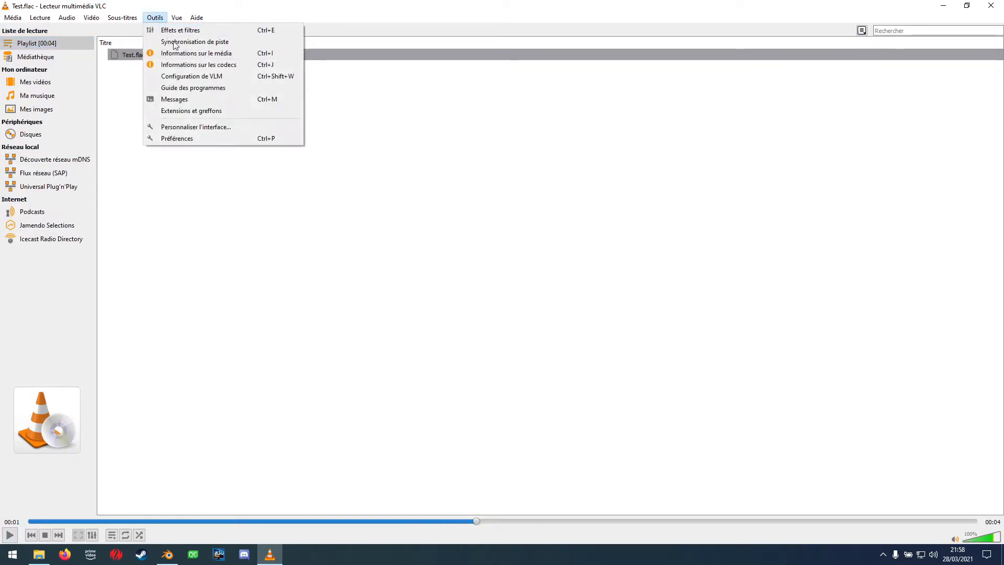
click(204, 65)
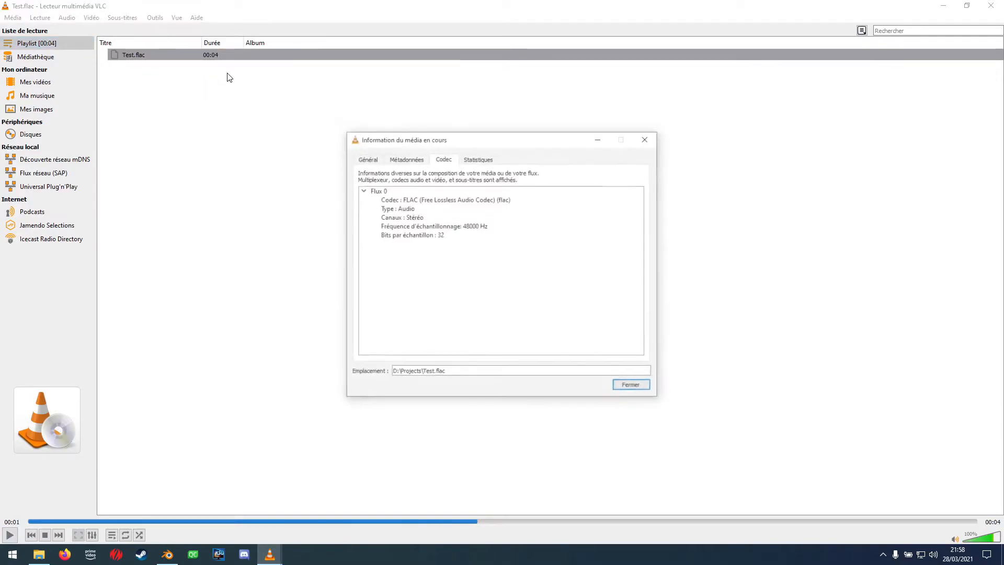
click(413, 218)
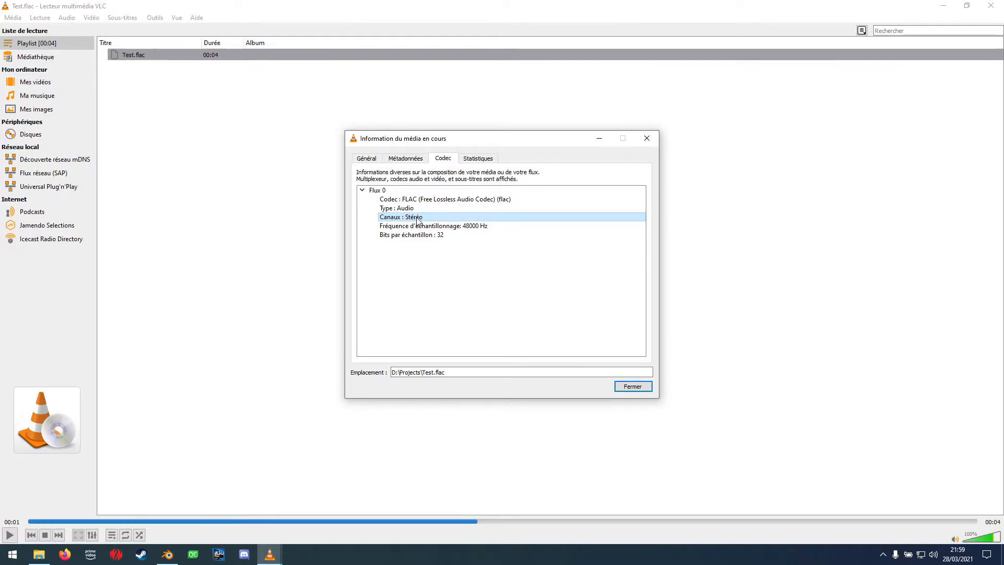
click(647, 138)
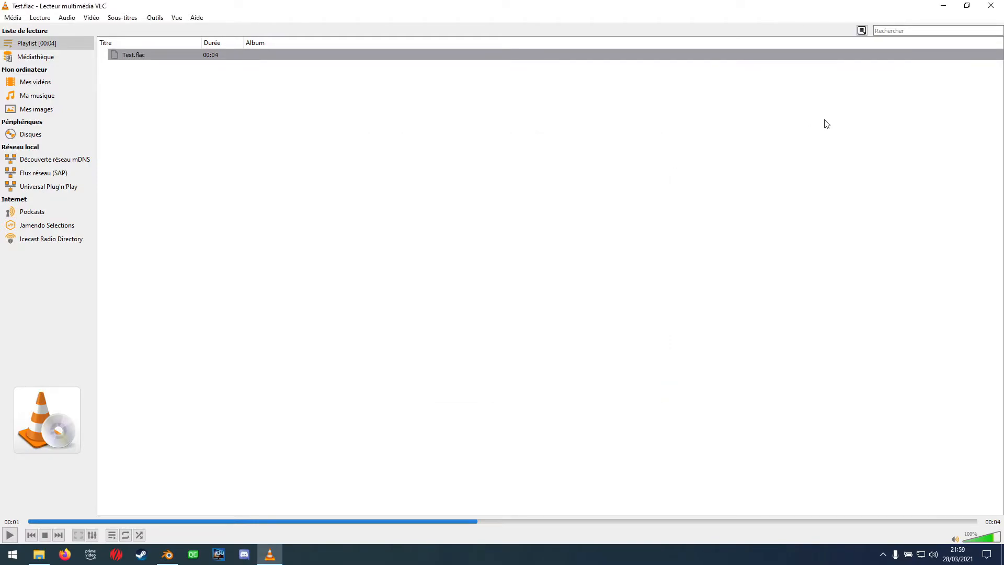
click(991, 8)
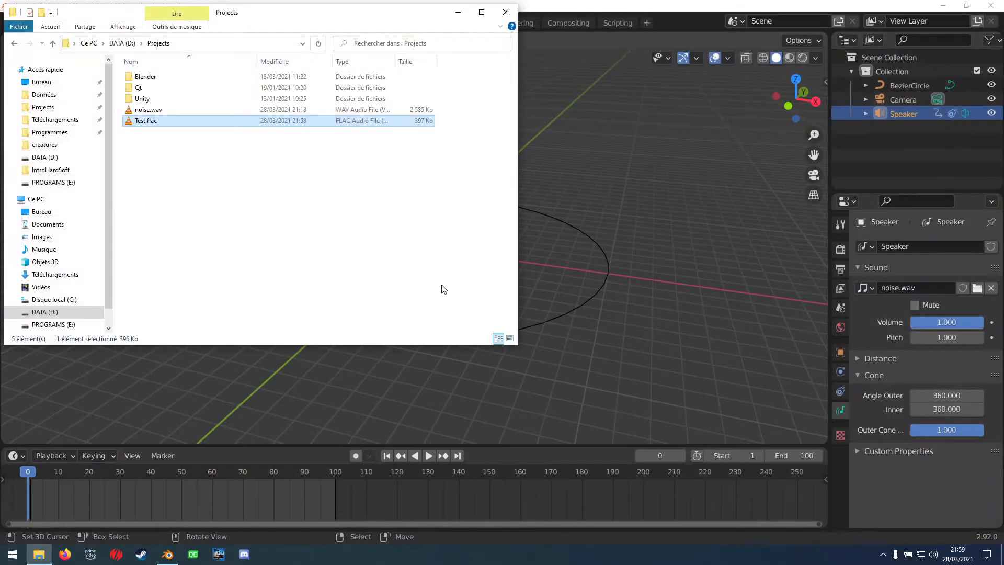
click(458, 12)
Set the scene's output file format to FFmpeg Video.
click(840, 249)
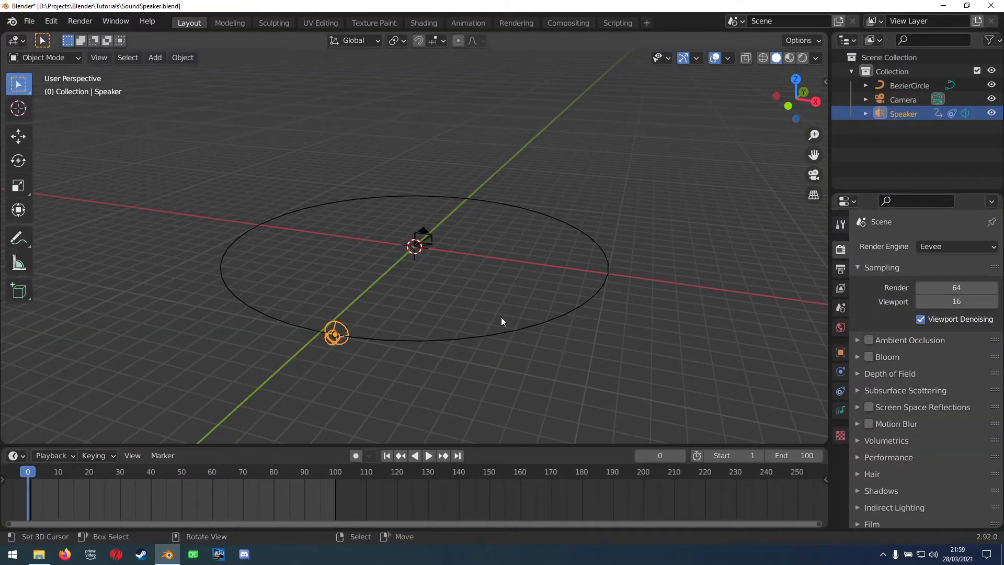
click(840, 269)
scroll(882, 424, down, 6)
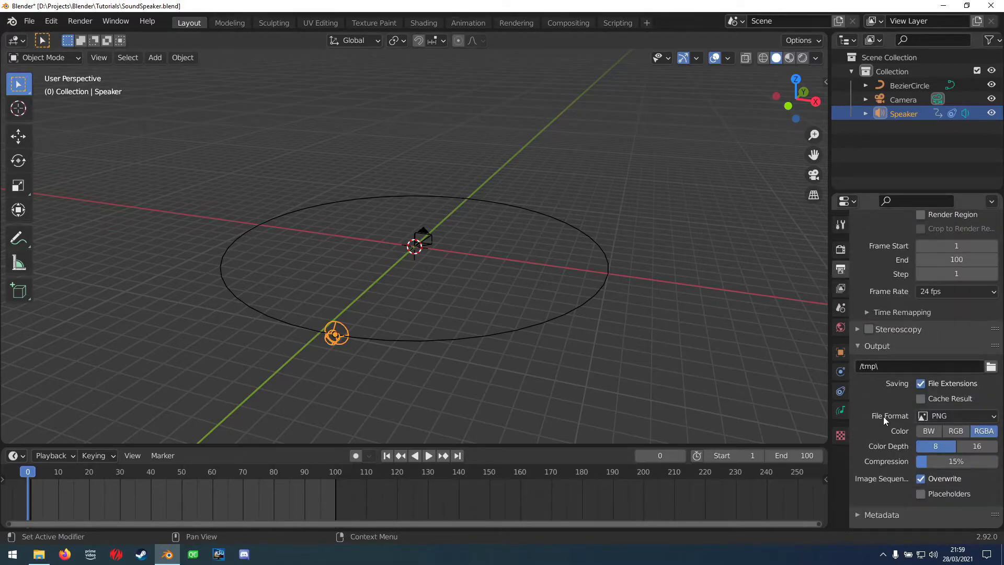
click(936, 416)
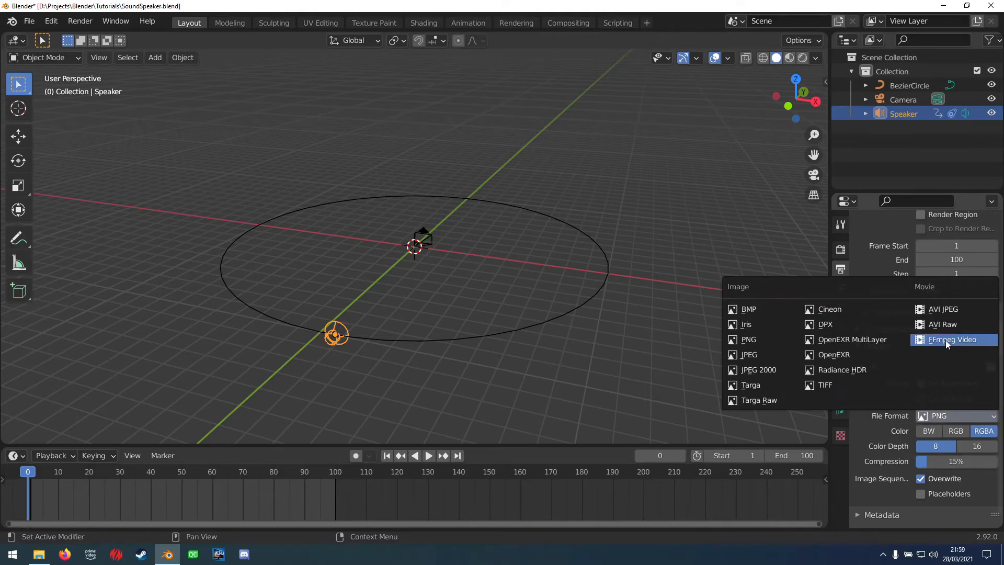
click(968, 339)
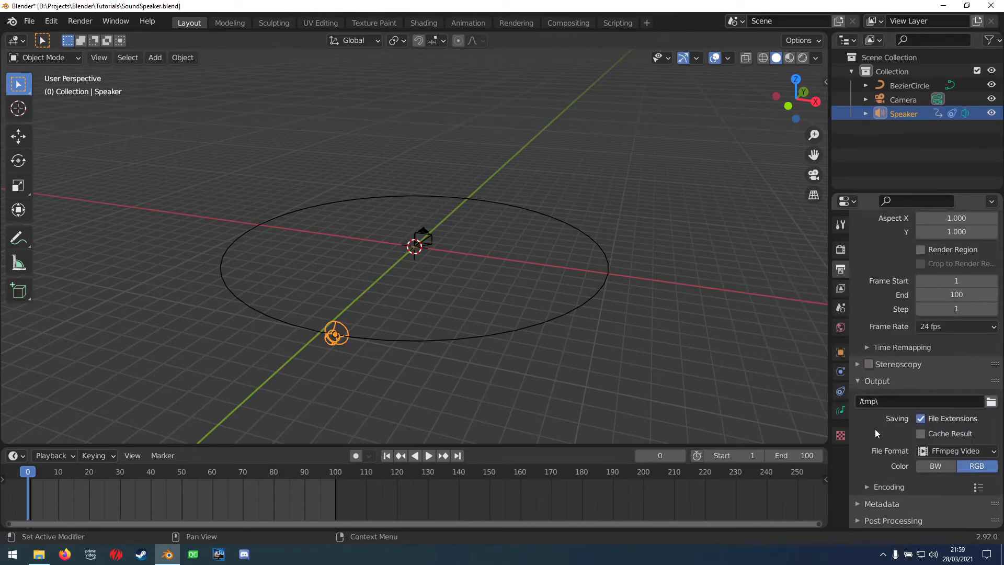
In the output encoding settings, set the audio codec to MP3 and the audio channels to 5.1 Surround.
click(889, 488)
scroll(884, 473, down, 5)
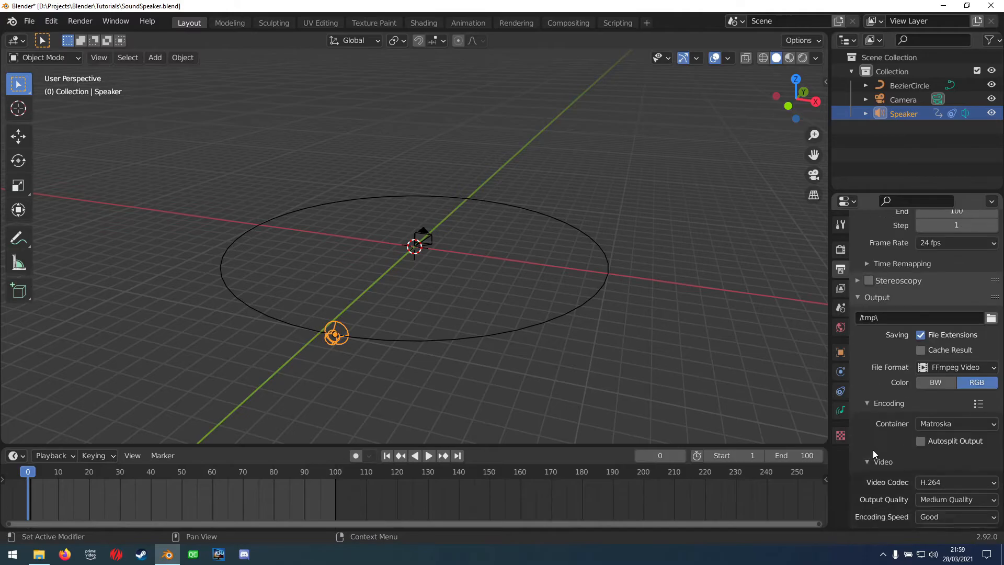
click(884, 441)
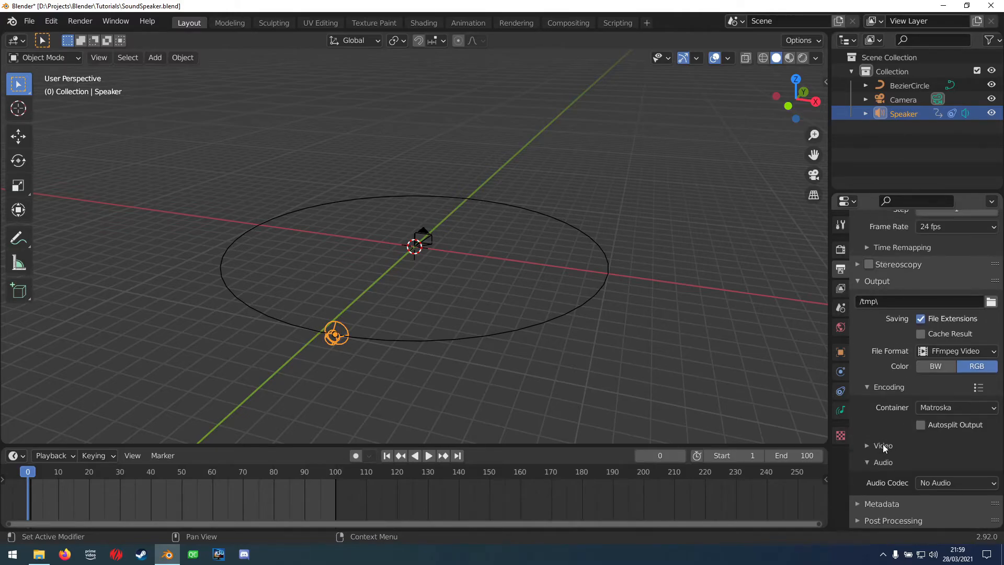
click(947, 483)
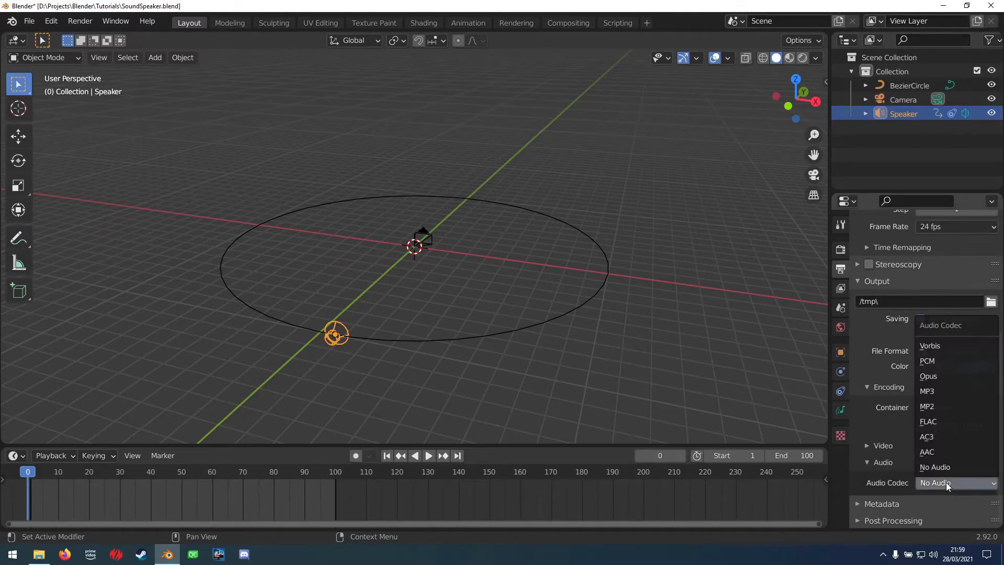
click(944, 409)
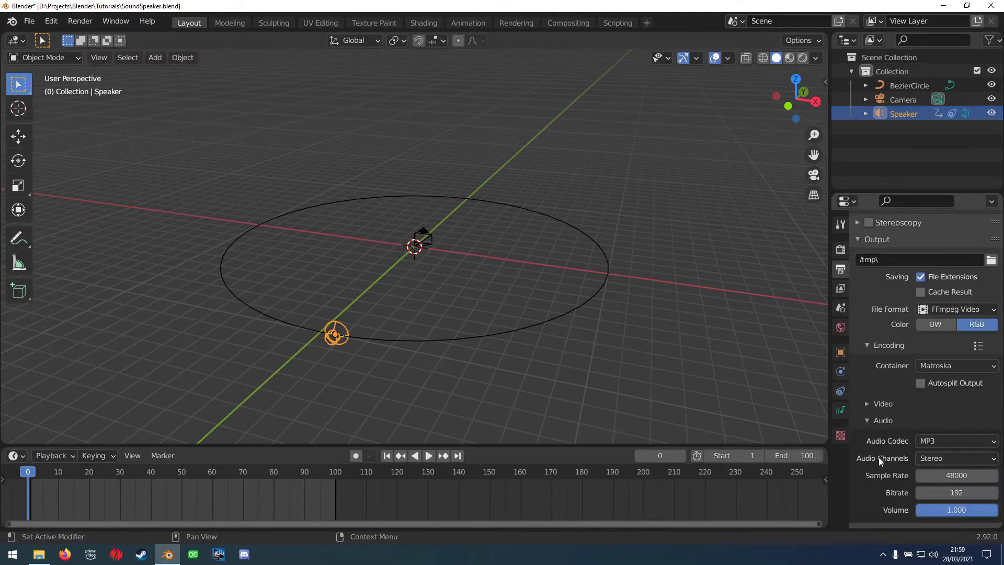
click(940, 458)
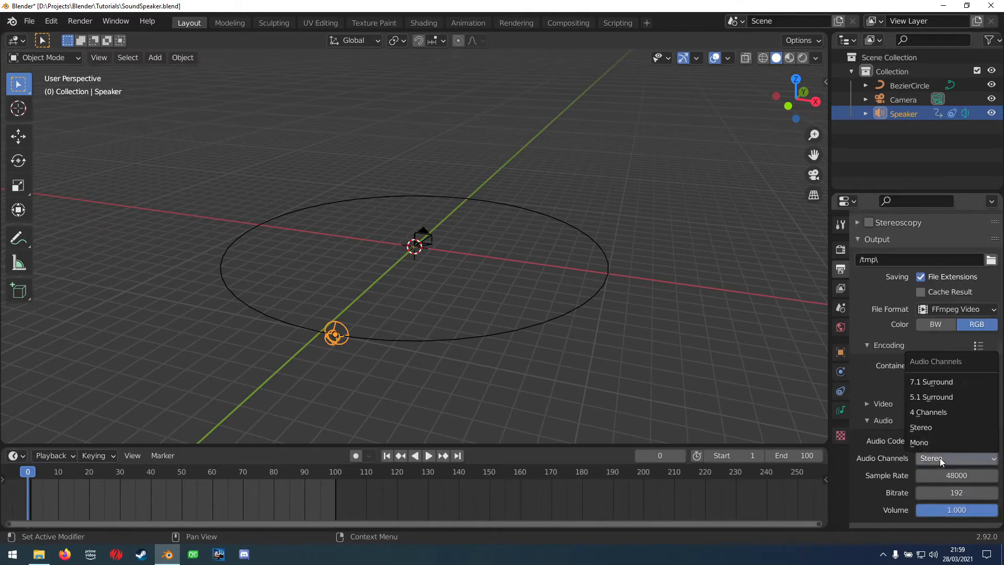
click(952, 396)
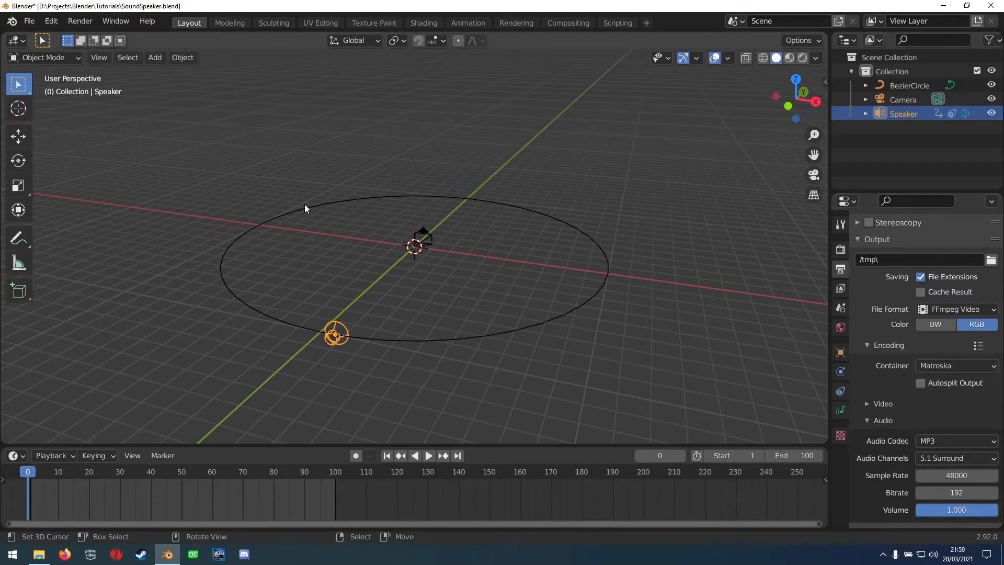
Render the scene's audio again, overwriting Test.flac in D:\Projects with the flac container and S16 format.
click(80, 21)
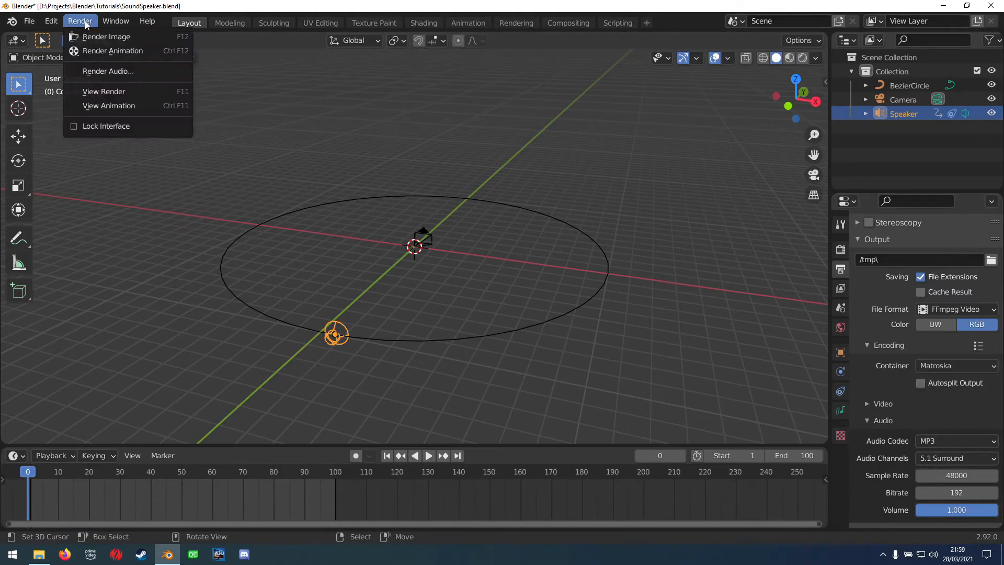
click(150, 70)
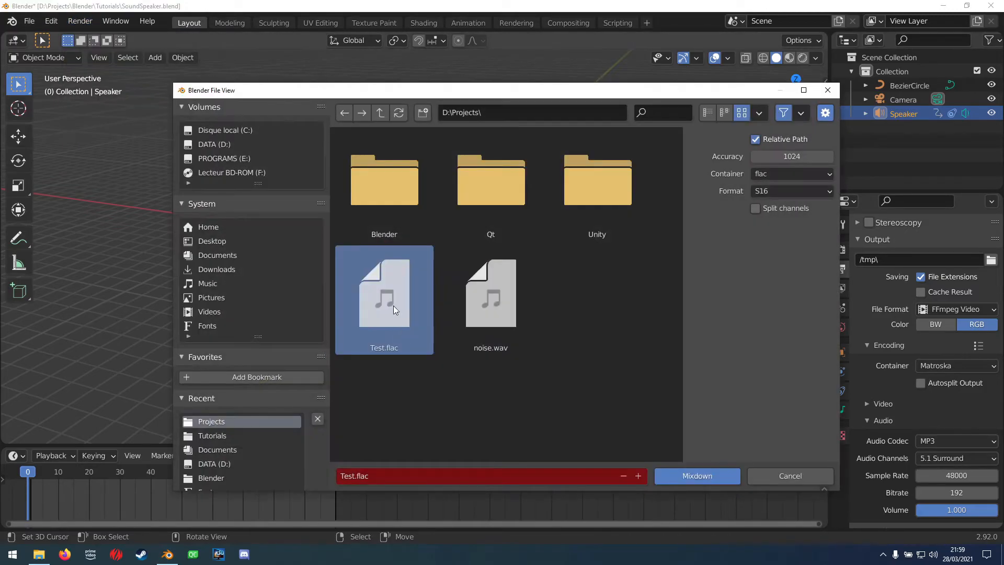
click(713, 478)
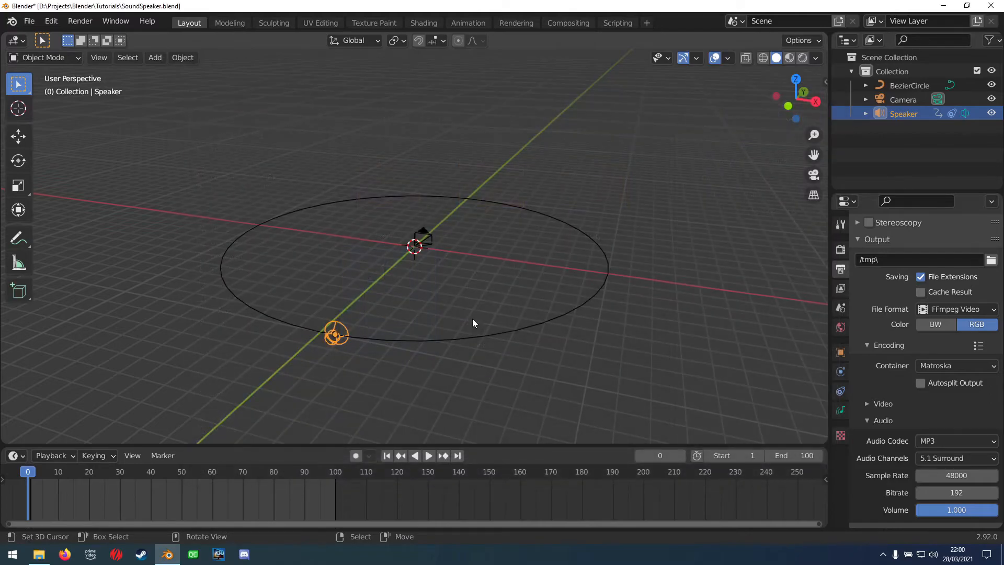
Switch to File Explorer, open the new Test.flac in VLC, examine the channels in its codec information, and close the player.
click(48, 556)
key(Return)
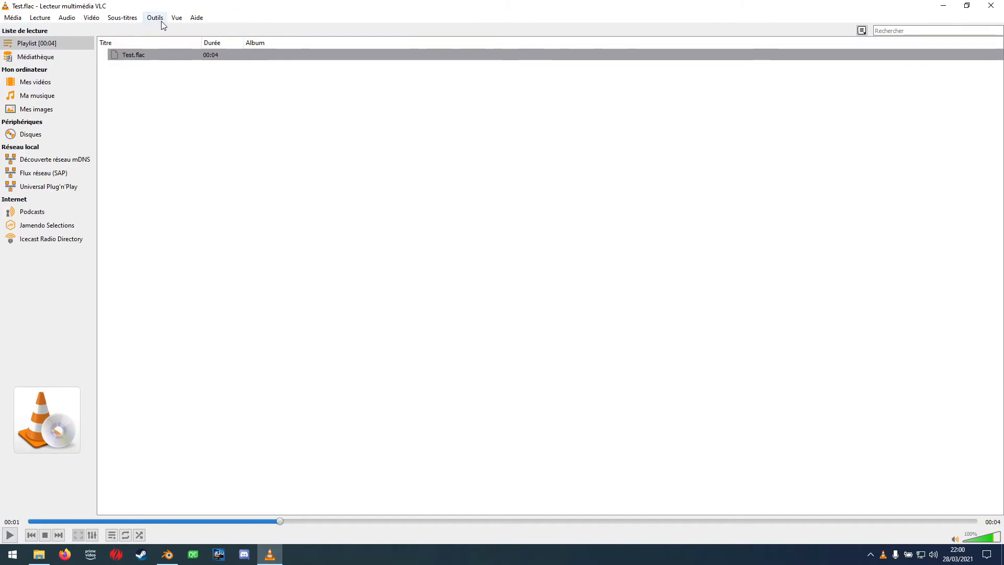
click(162, 20)
click(204, 64)
click(426, 218)
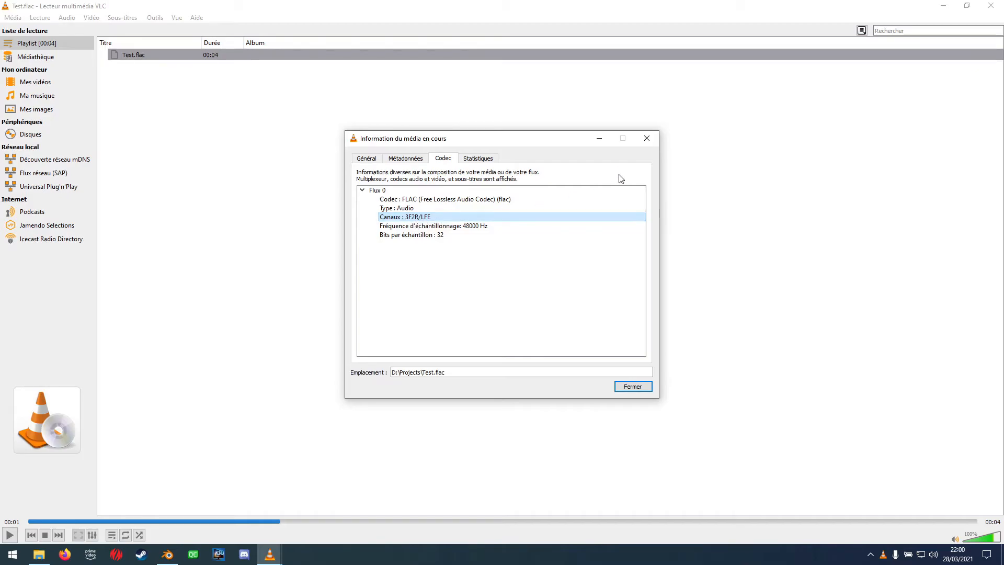
click(647, 138)
click(991, 5)
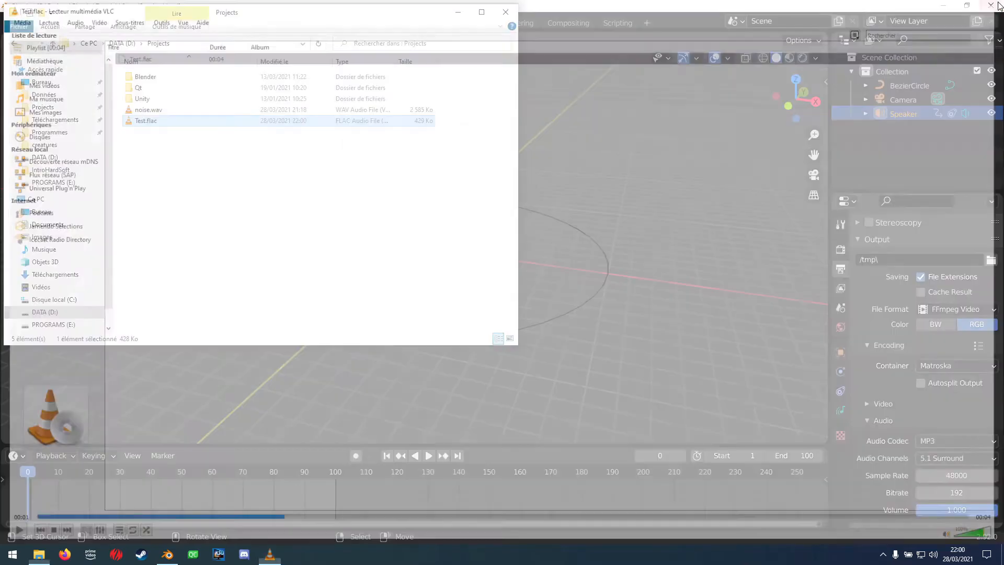
Show the video encoding settings in Blender and set the output file format back to PNG.
click(882, 403)
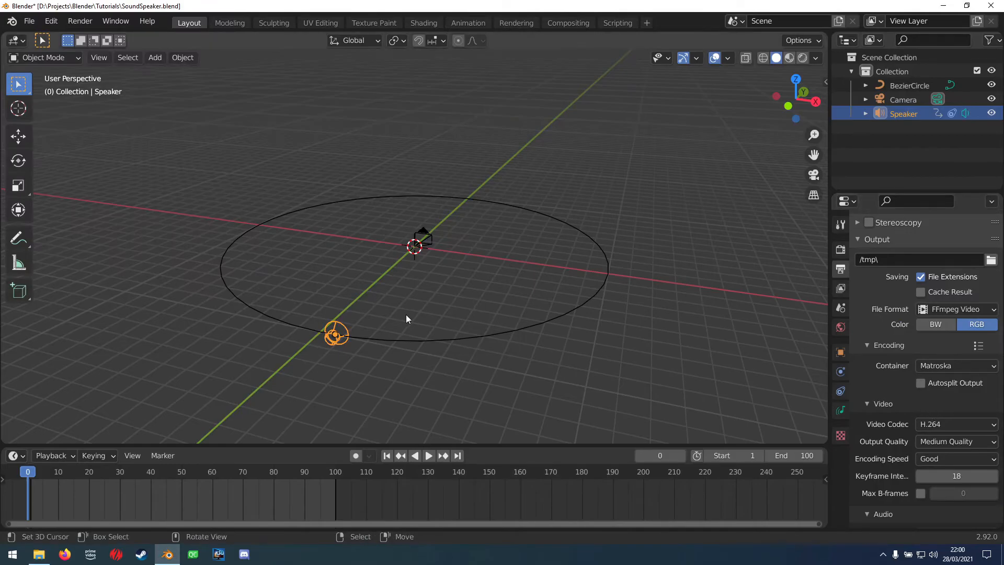
click(80, 21)
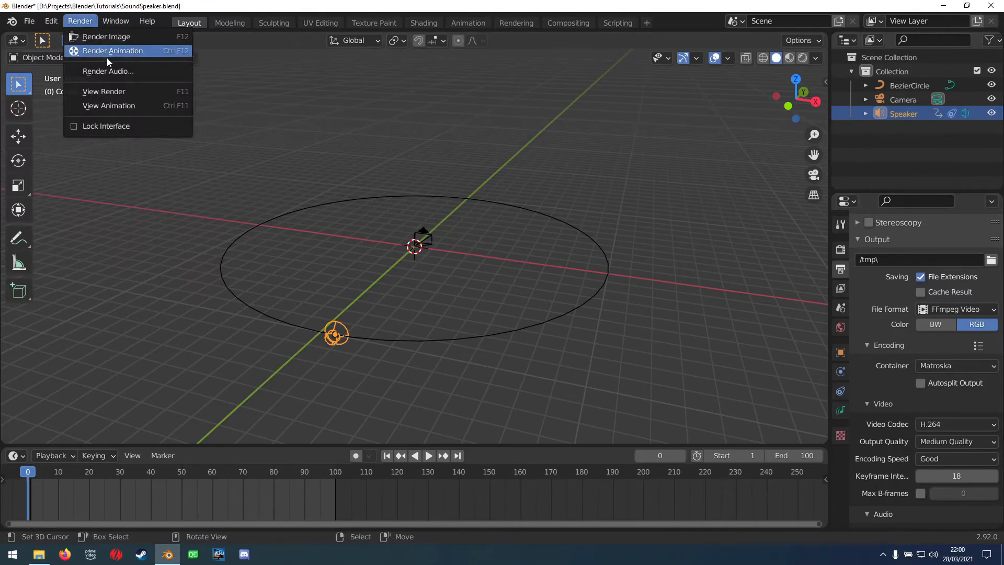
scroll(933, 366, up, 3)
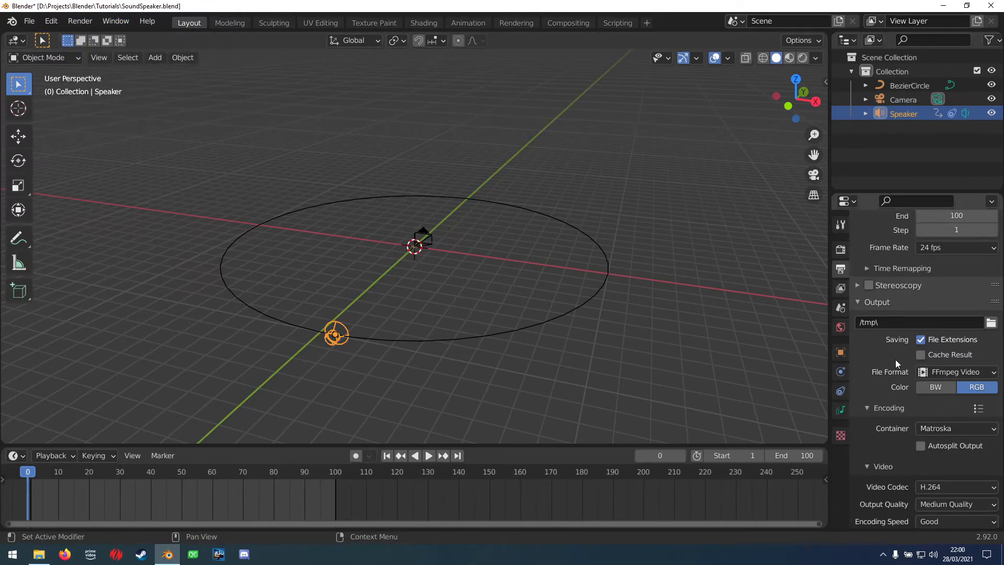
scroll(897, 360, up, 3)
click(920, 434)
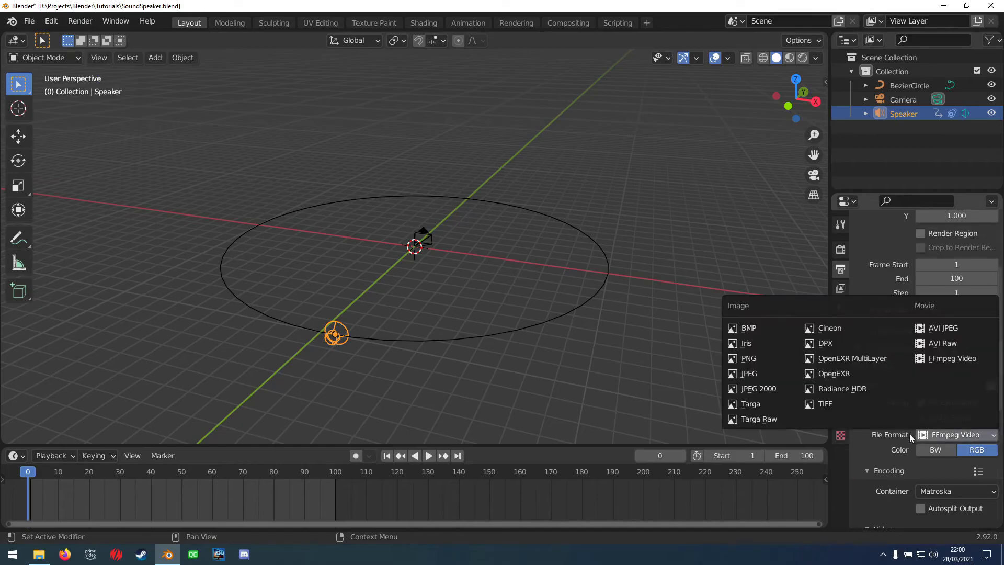
click(759, 360)
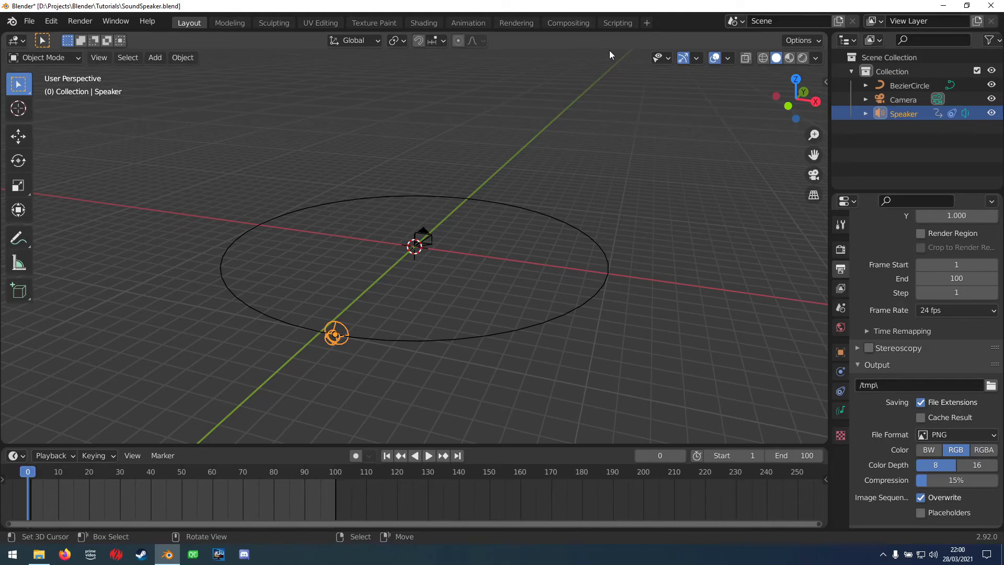
Add a Video Editing workspace and look over the strip types that can be added in its sequencer.
click(646, 22)
mouse_move(604, 107)
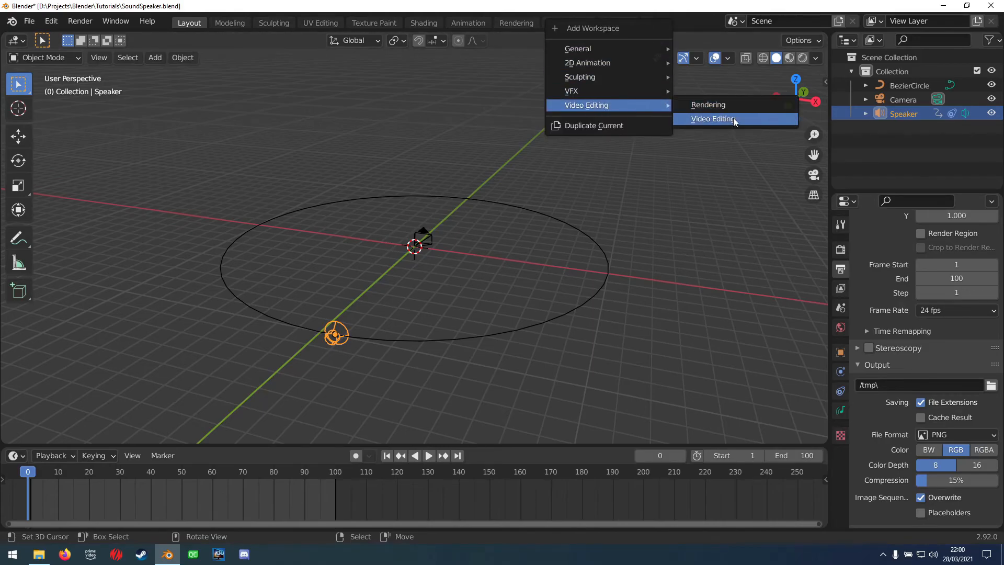
click(749, 119)
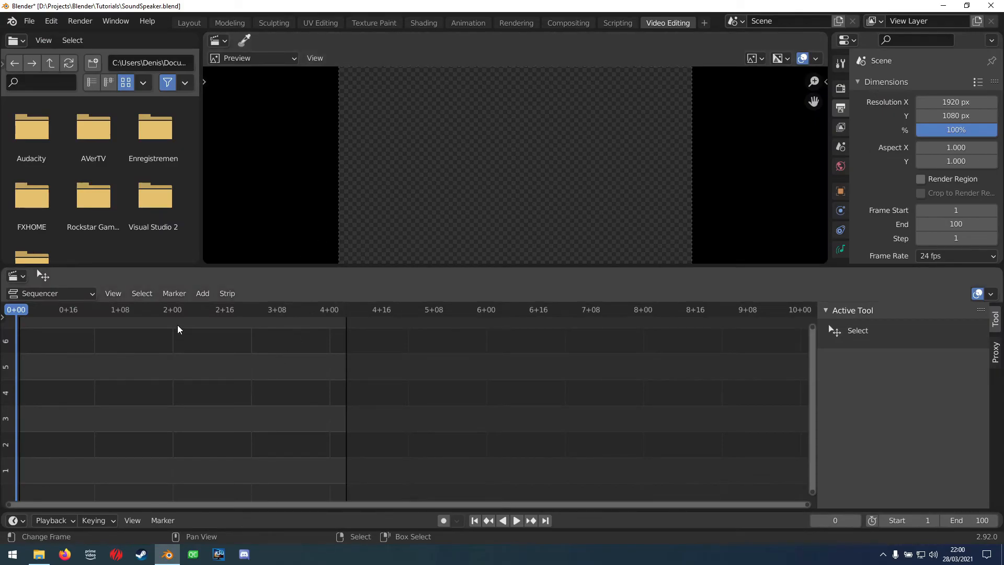
click(206, 294)
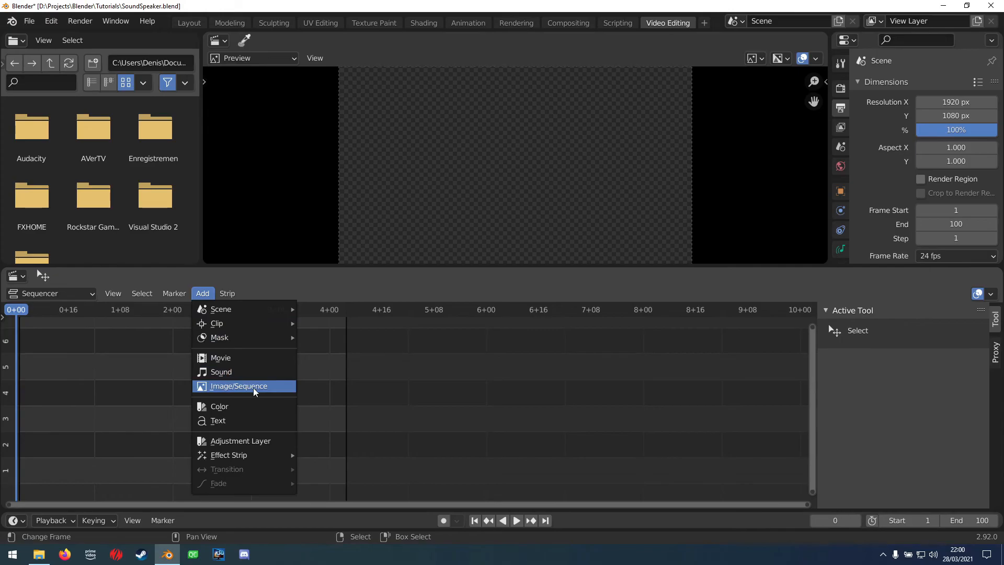
click(372, 360)
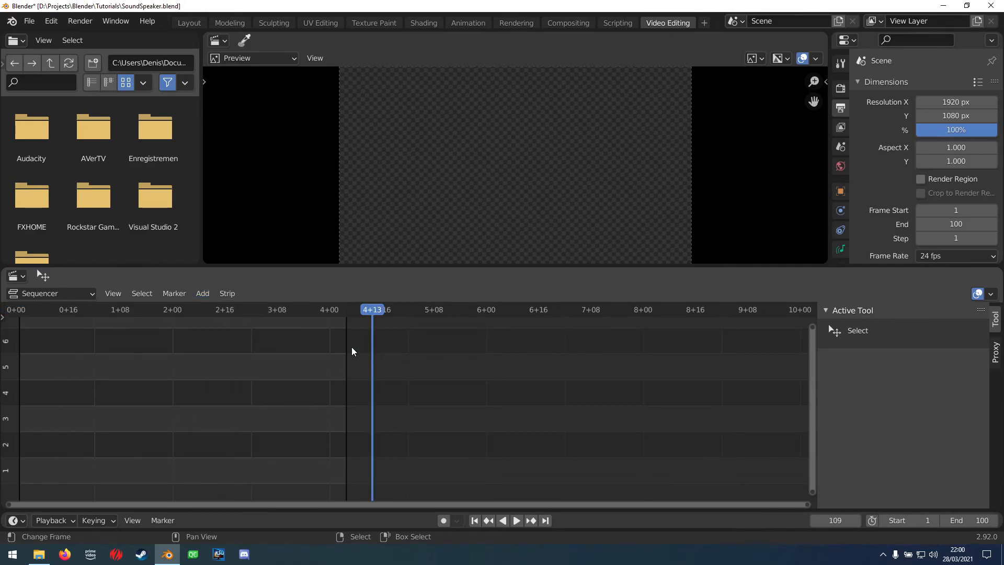